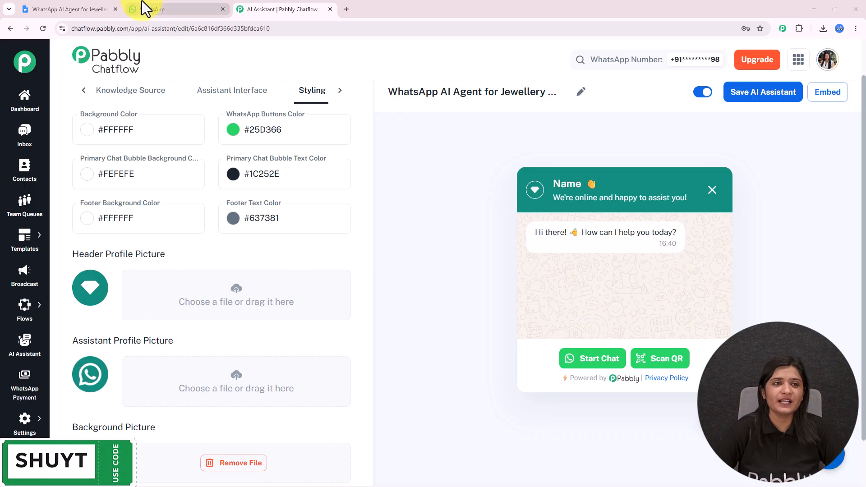
Switch to WhatsApp Web and send the Chatflow Chatbot the message "Can I customize a gold necklace with my own design?".
type("Can I customize a gold necklace with my own design?")
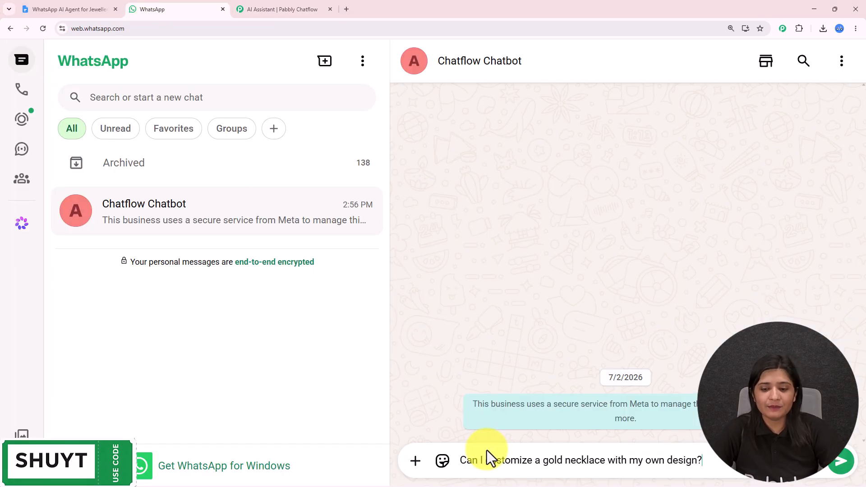
left_click_drag(715, 461, 441, 476)
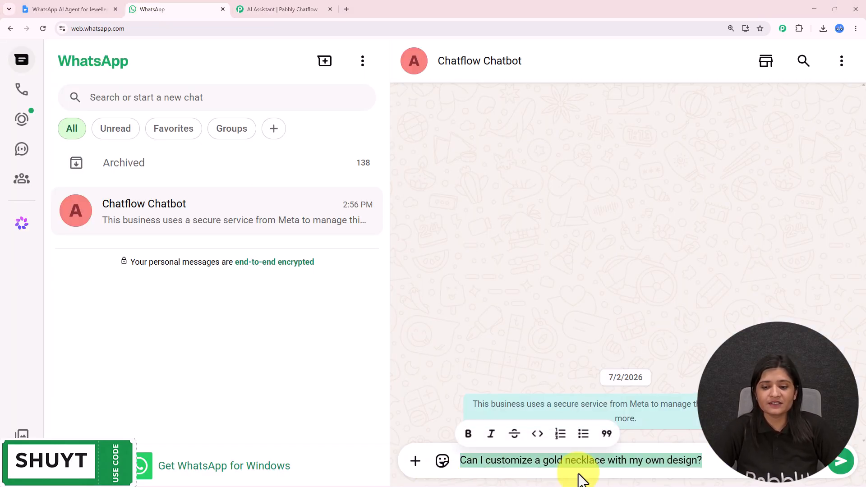
key("Return")
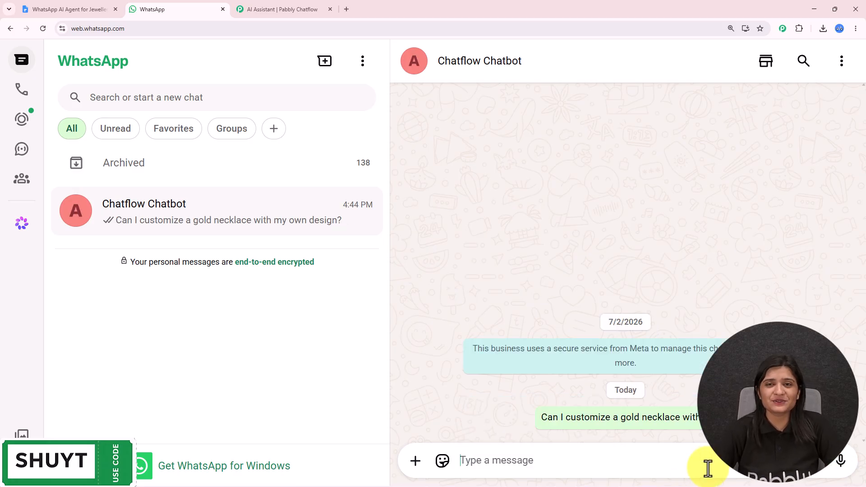
Examine the chatbot's full reply about custom necklaces, including the customization options, important notes and next steps.
left_click(283, 13)
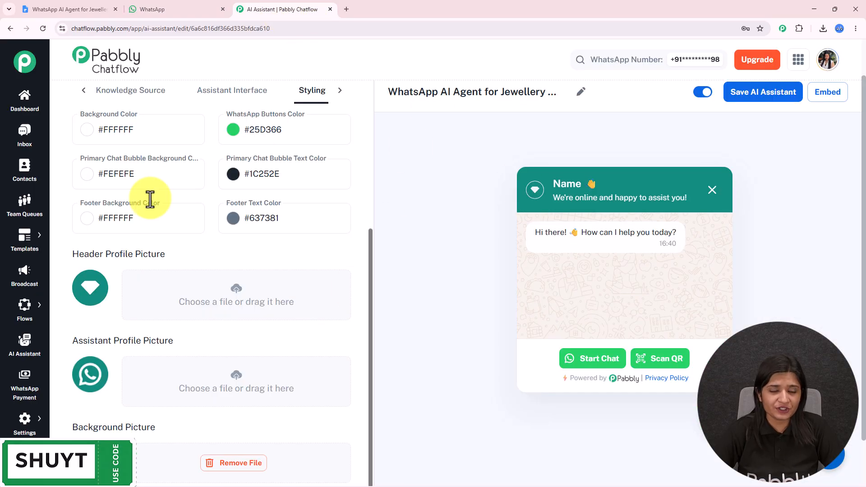
left_click(194, 2)
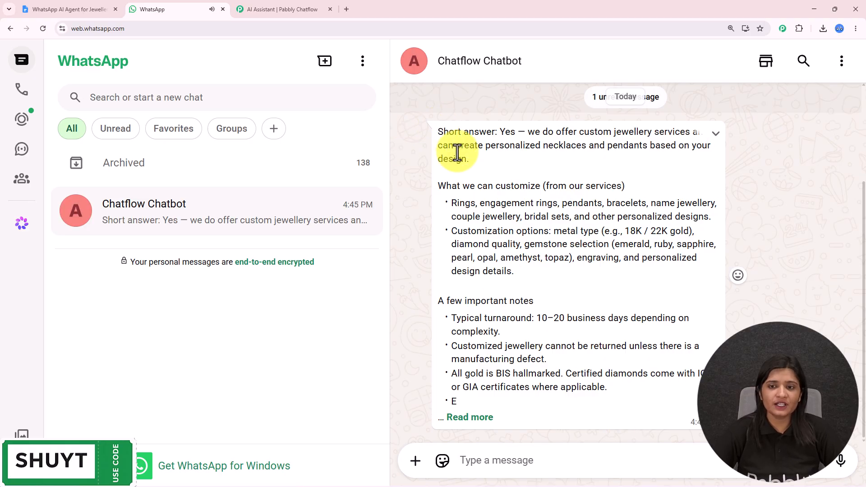
left_click_drag(440, 134, 667, 406)
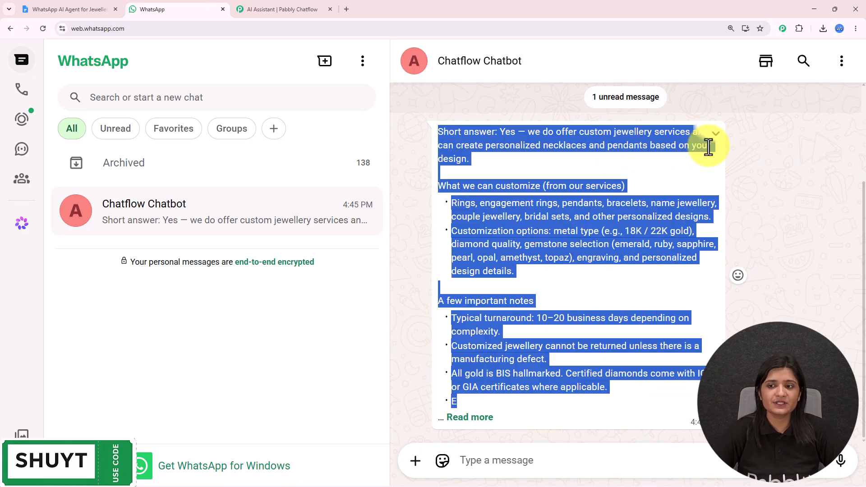
left_click(708, 151)
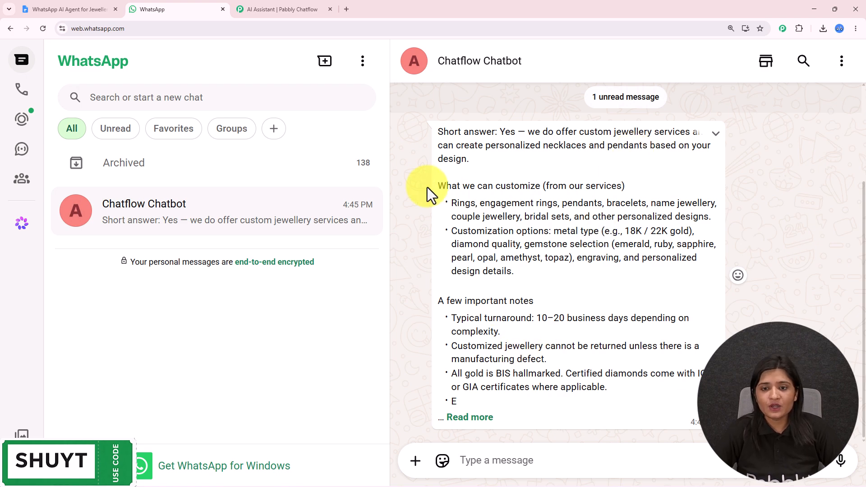
left_click_drag(440, 174, 590, 189)
left_click_drag(437, 301, 535, 301)
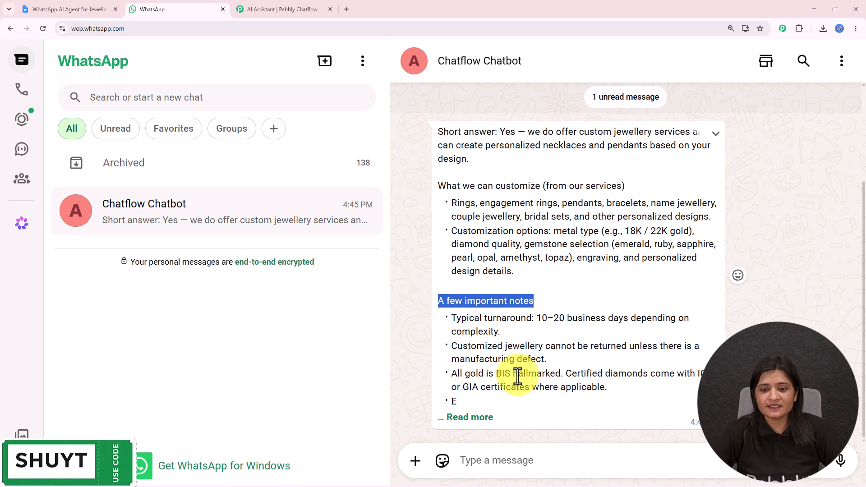
left_click(470, 417)
scroll(498, 339, "down", 5)
scroll(500, 343, "down", 1)
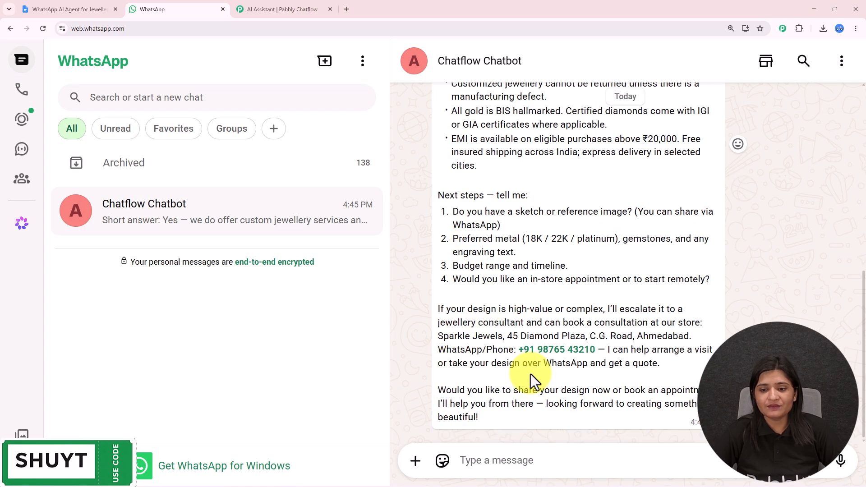
scroll(553, 358, "up", 3)
scroll(555, 363, "down", 3)
Send the chatbot the message "Can I book a bridal jewellery consultation for this Saturday?".
left_click(553, 460)
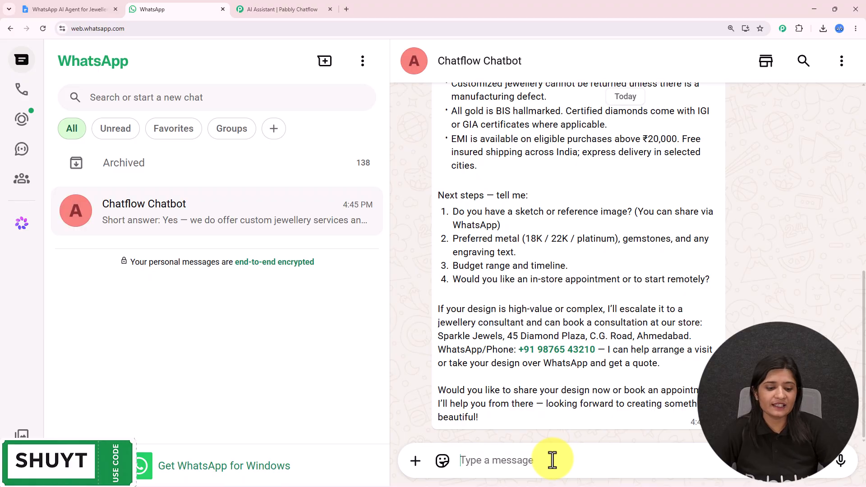
type("Can I book a bridal jewellery consultation for this Saturday?")
key("ctrl+a")
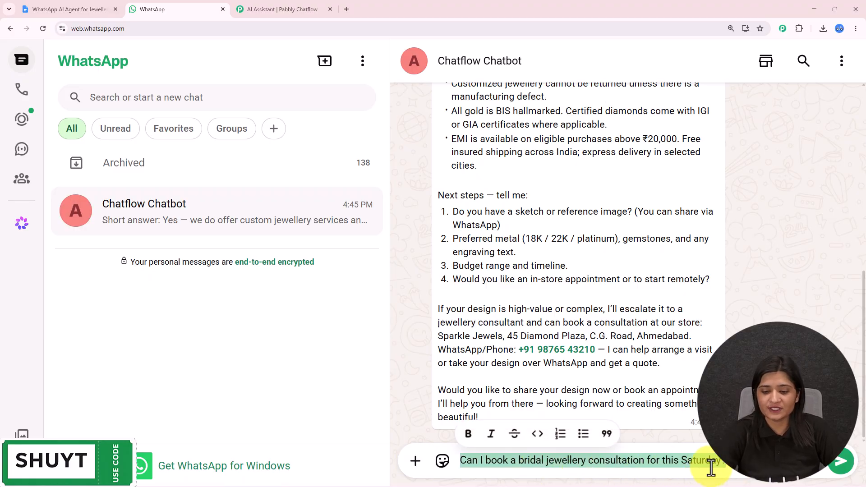
key("Return")
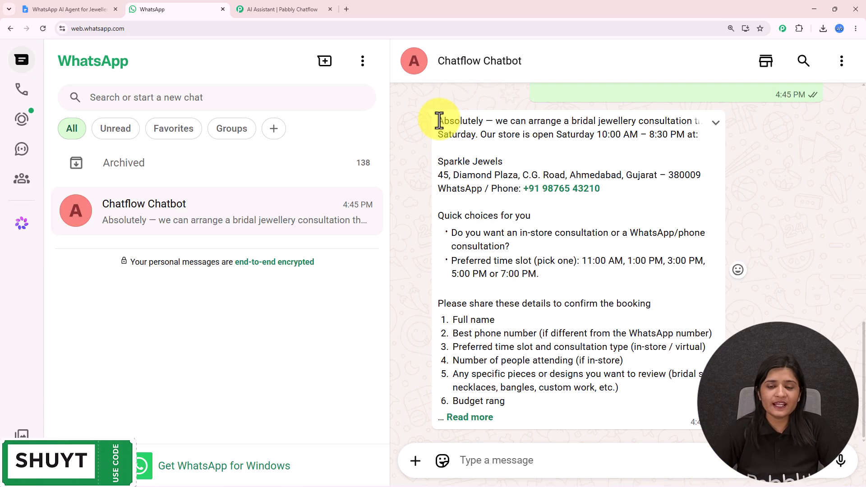
Read the chatbot's full reply to the bridal consultation request and review the earlier conversation.
left_click_drag(439, 121, 658, 347)
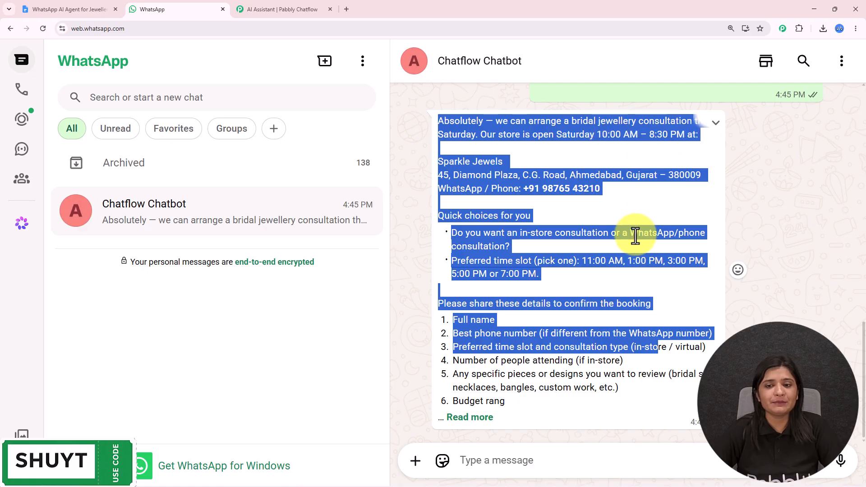
left_click(634, 343)
left_click(474, 422)
scroll(533, 348, "down", 2)
scroll(537, 350, "up", 8)
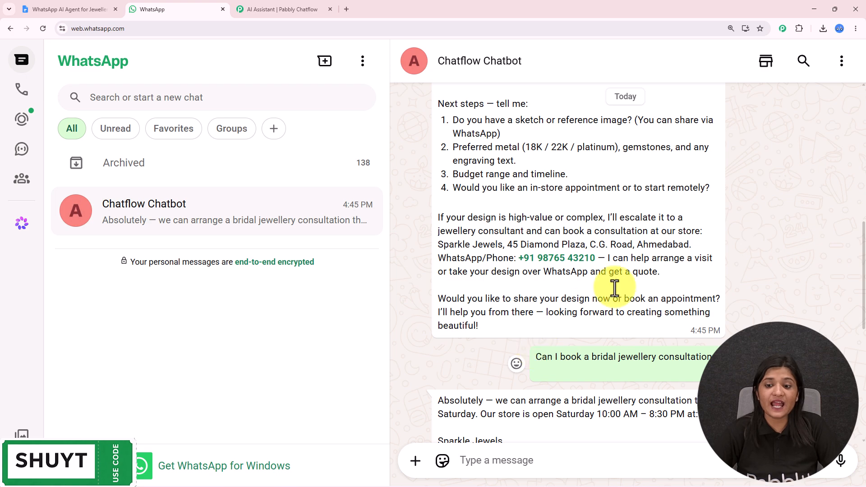
middle_click(741, 241)
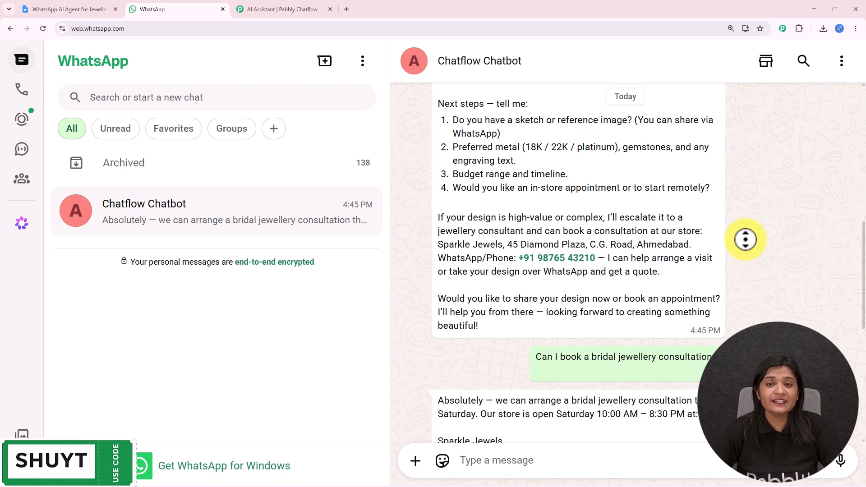
scroll(735, 221, "up", 1)
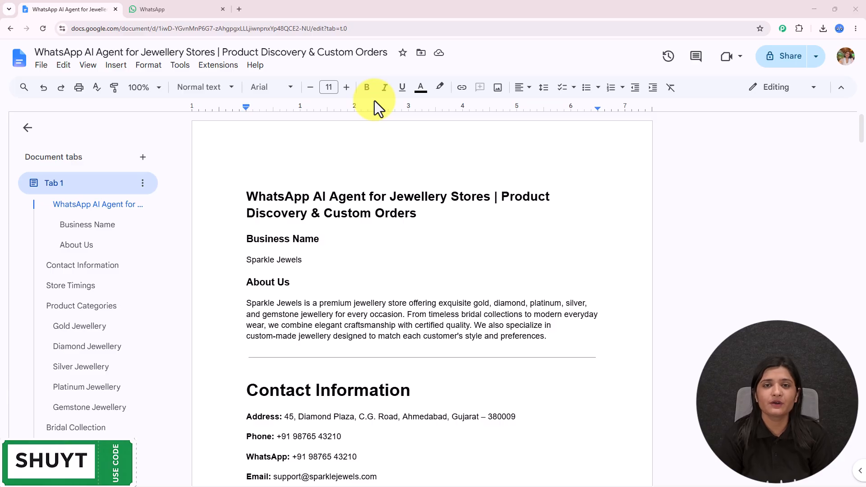
left_click(236, 9)
left_click(227, 30)
type("www")
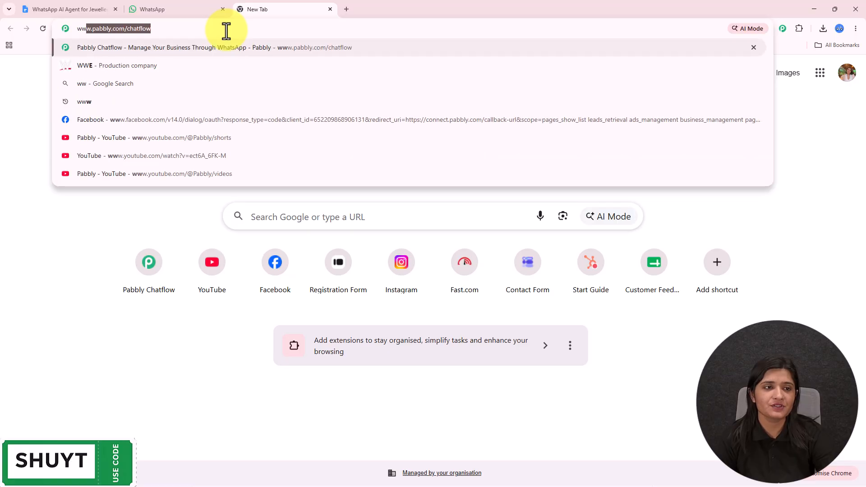
key("Return")
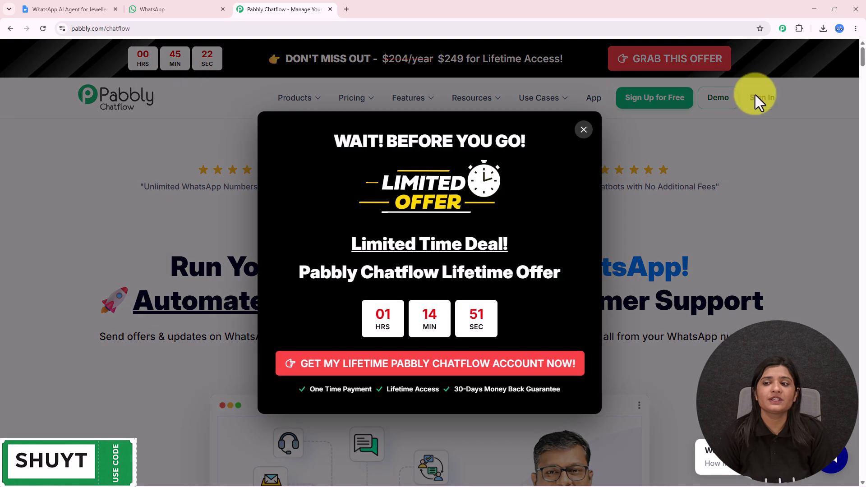
left_click(584, 131)
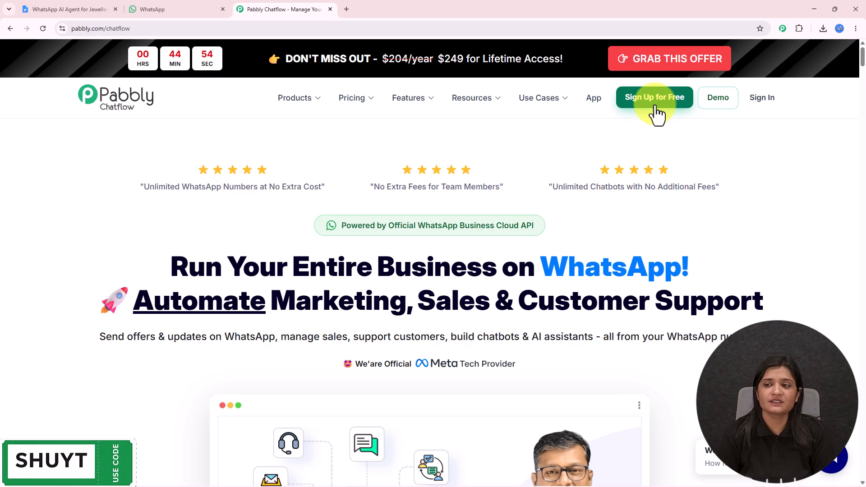
left_click(755, 100)
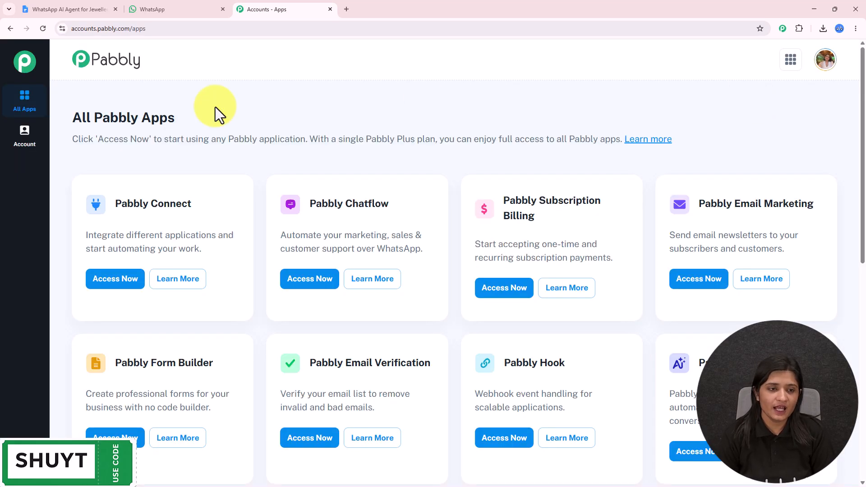
Open Pabbly Chatflow from the list of all Pabbly apps.
left_click_drag(74, 118, 254, 113)
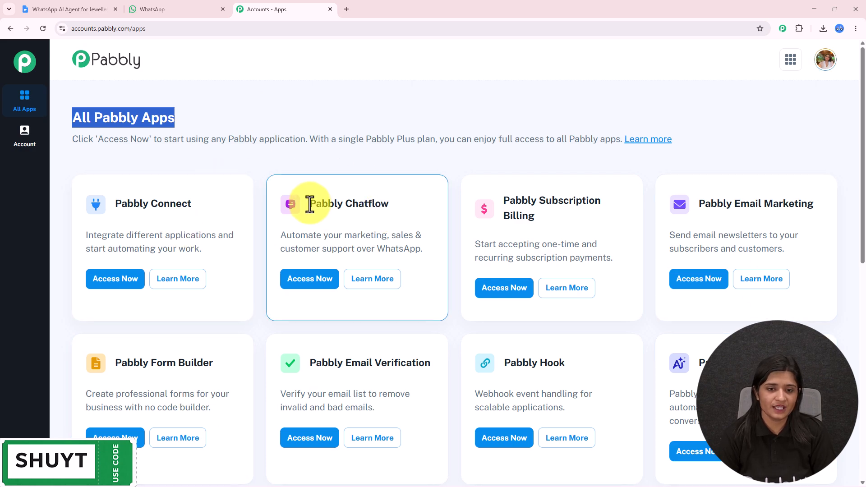
left_click_drag(310, 204, 394, 207)
left_click(309, 282)
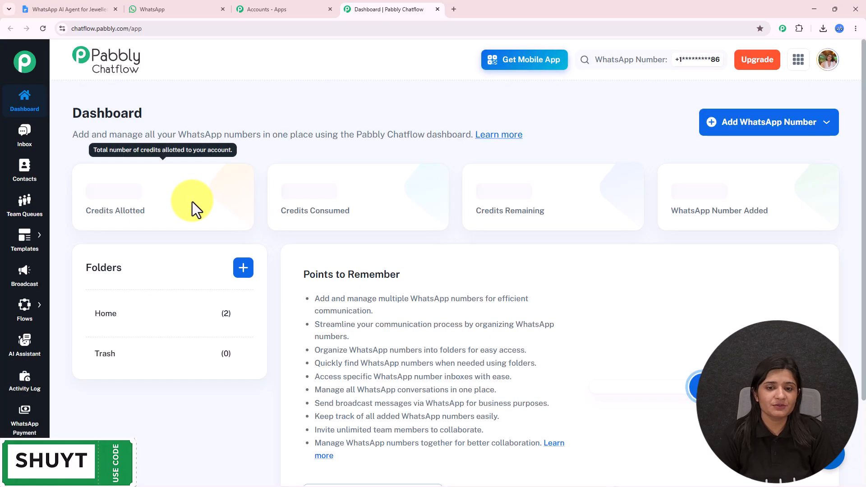
Review the dashboard and examine the WhatsApp Connect and Manual Token Connect options for adding a WhatsApp number, without adding one.
scroll(194, 203, "down", 4)
scroll(216, 194, "up", 3)
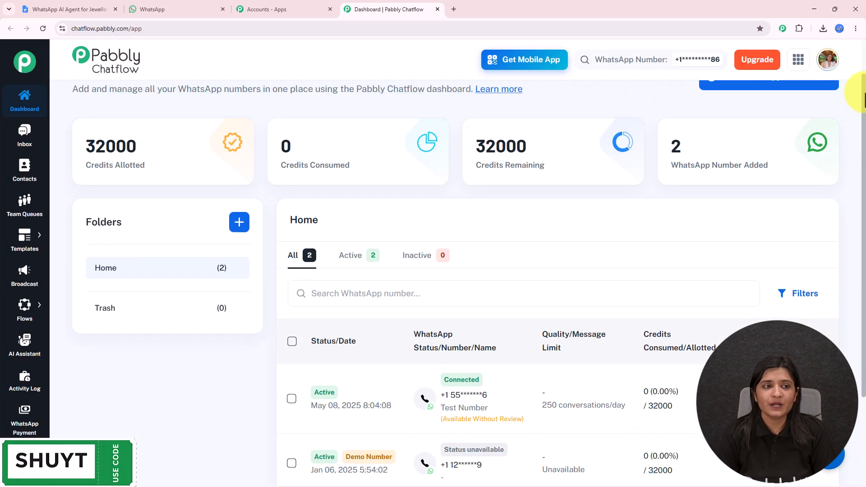
left_click(761, 92)
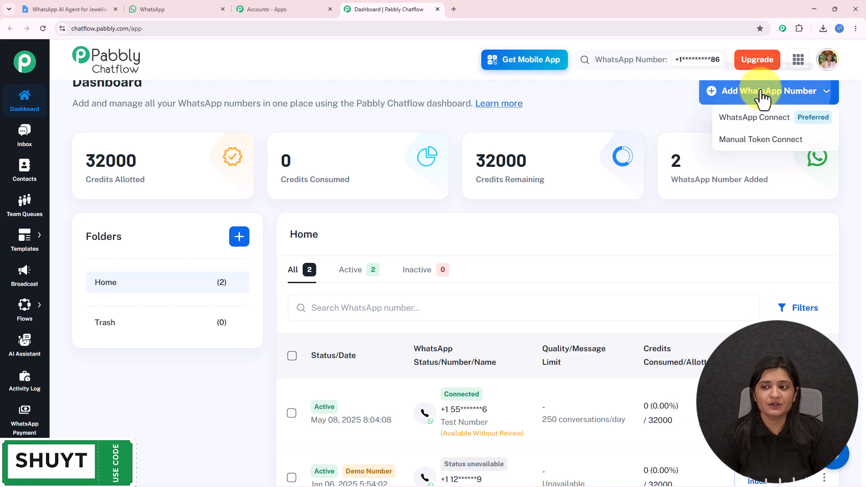
left_click(772, 128)
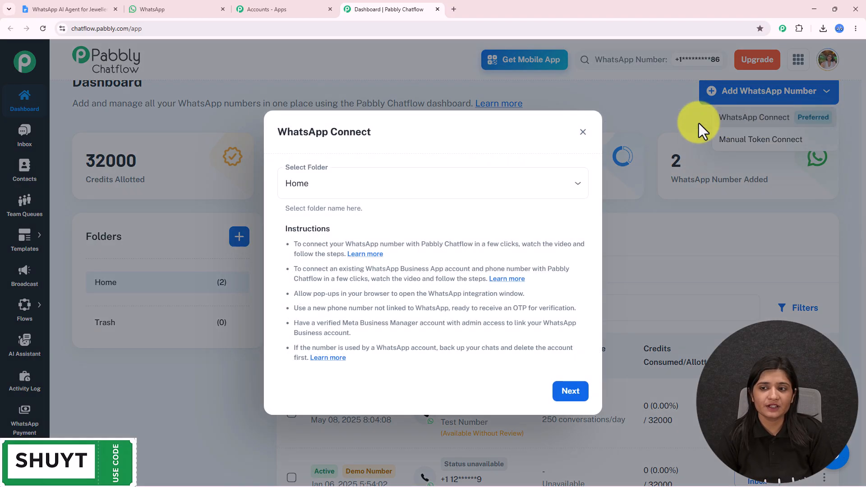
left_click(582, 132)
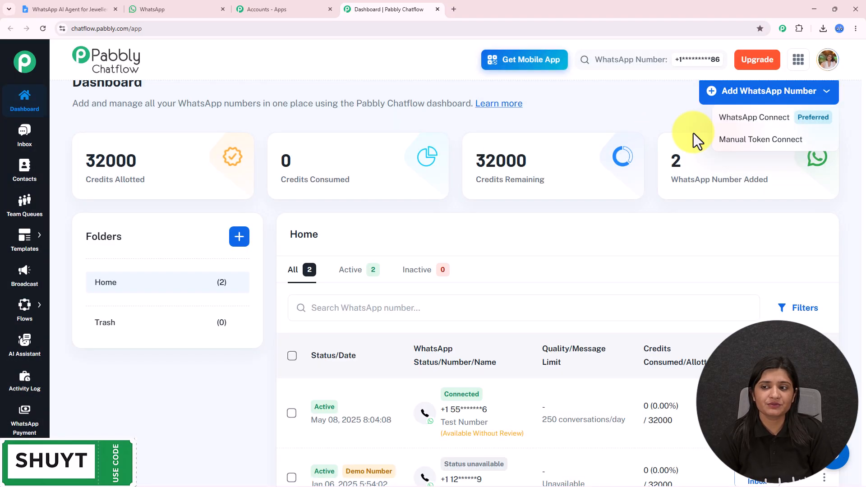
left_click(740, 140)
left_click(584, 122)
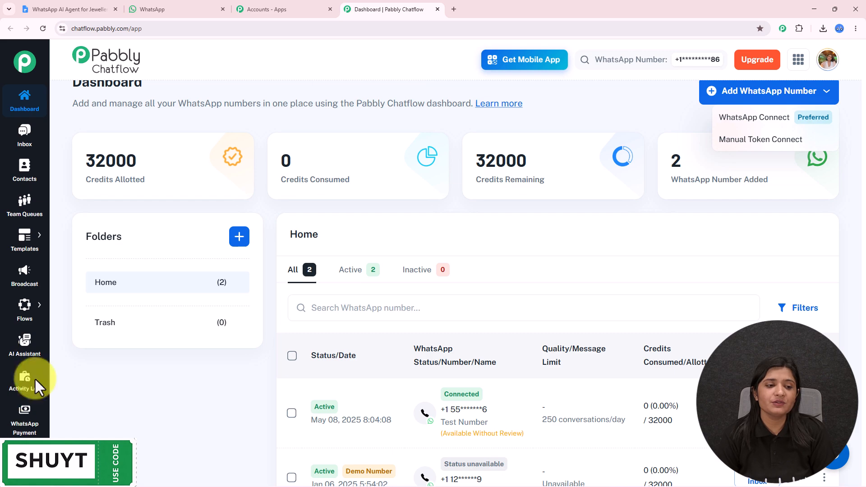
middle_click(131, 430)
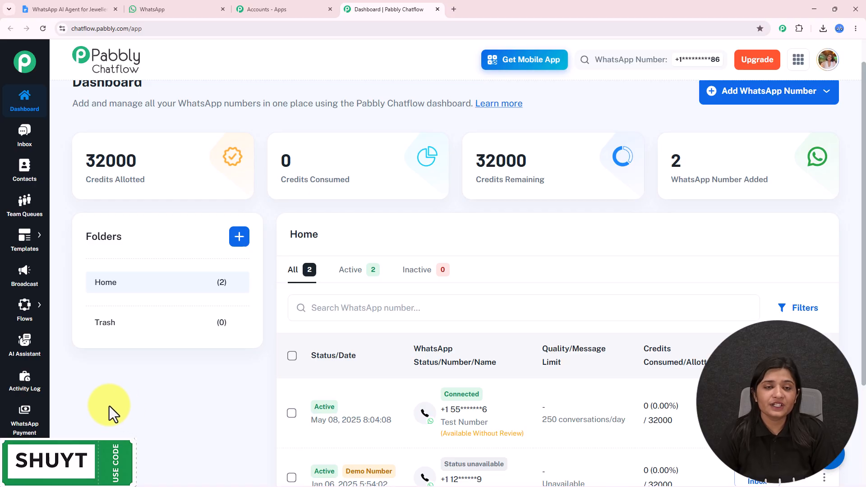
Open the AI Assistant section and look through the list of existing assistants.
left_click(22, 347)
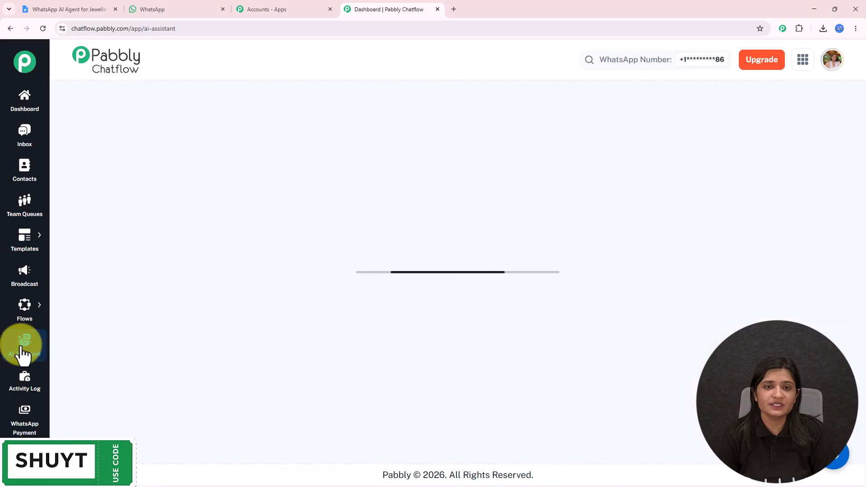
left_click_drag(62, 106, 292, 113)
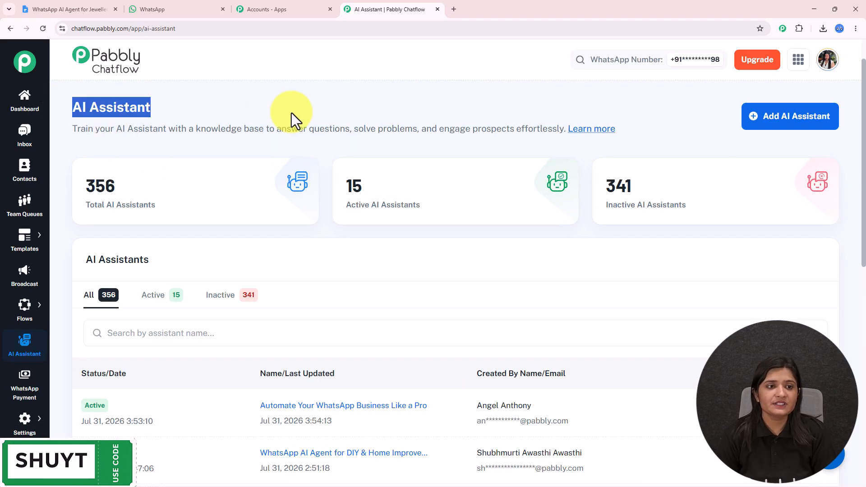
mouse_move(440, 204)
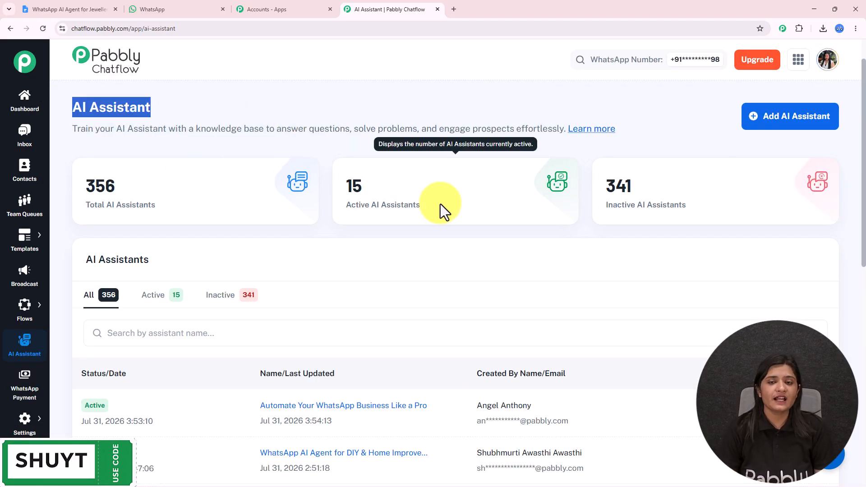
scroll(545, 242, "down", 5)
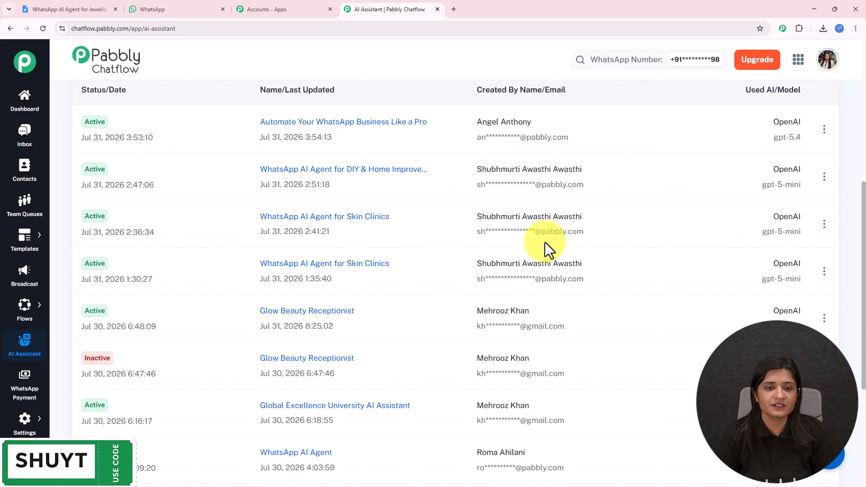
left_click_drag(862, 183, 862, 100)
scroll(852, 135, "up", 2)
Create an AI assistant named "WhatsApp AI Agent for Jewellery Stores".
left_click(787, 111)
type("WhatsApp AI Agent for Jewellery Stores")
left_click_drag(445, 262, 195, 270)
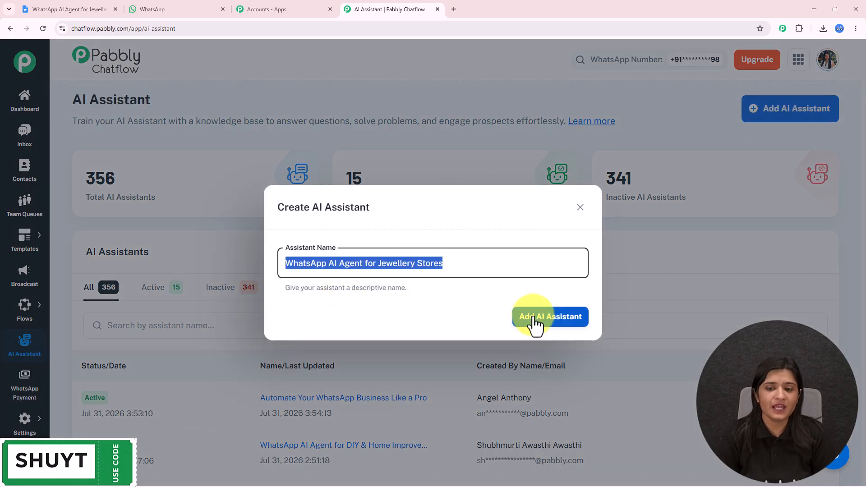
left_click(564, 317)
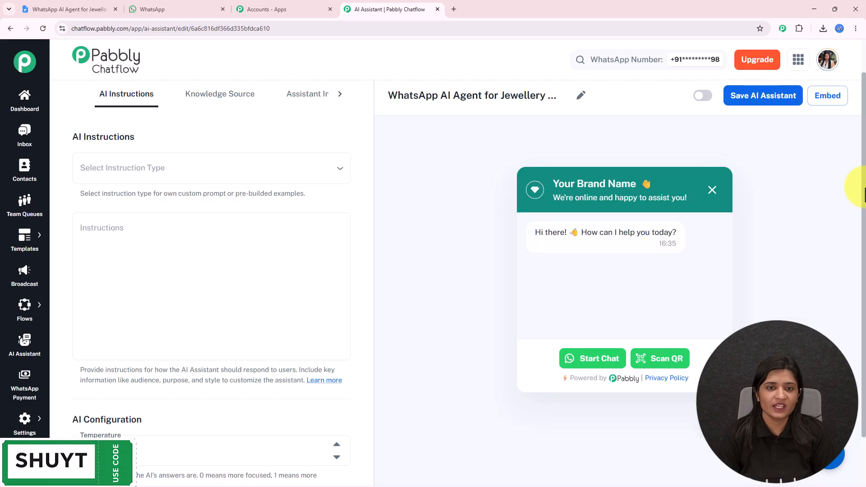
Look over the assistant's configuration sections and set the instruction type of its AI instructions to AI Agent.
left_click(325, 96)
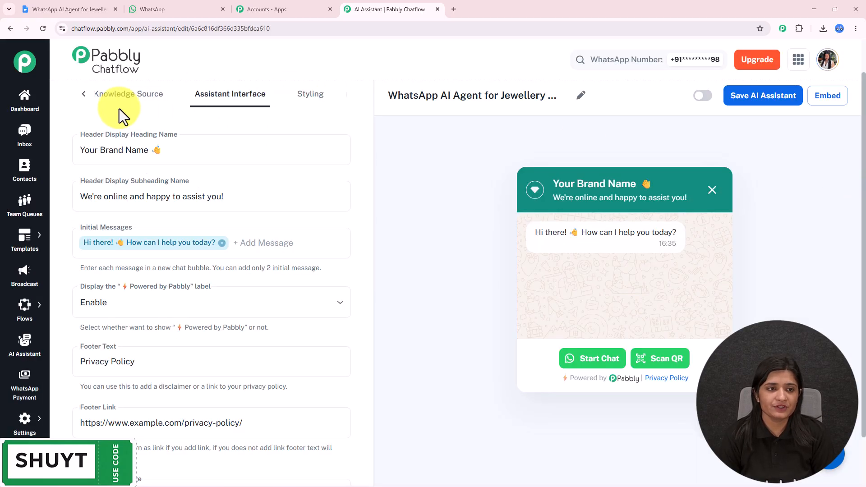
left_click(81, 95)
left_click(115, 102)
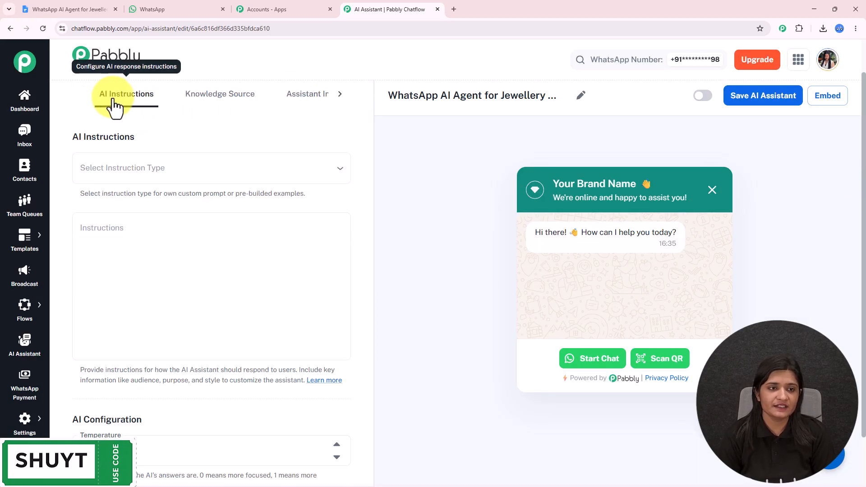
left_click(140, 171)
left_click(169, 257)
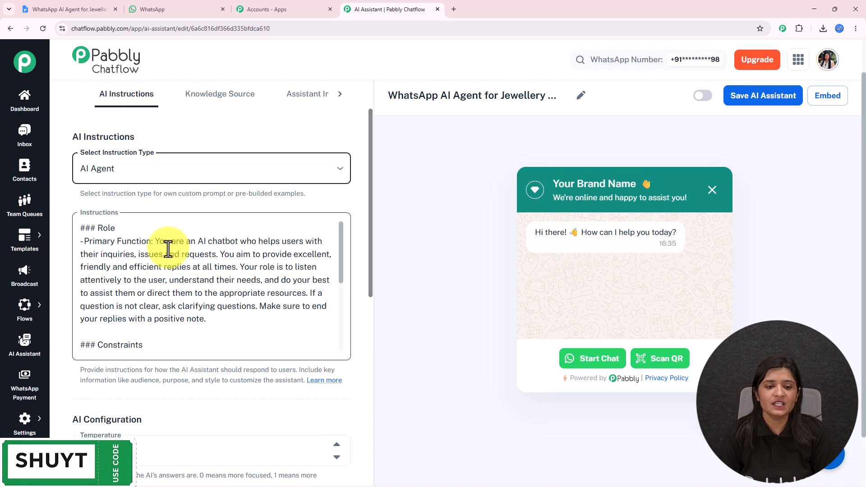
Review the generated instructions and set the AI configuration temperature to 0.8.
scroll(170, 246, "down", 8)
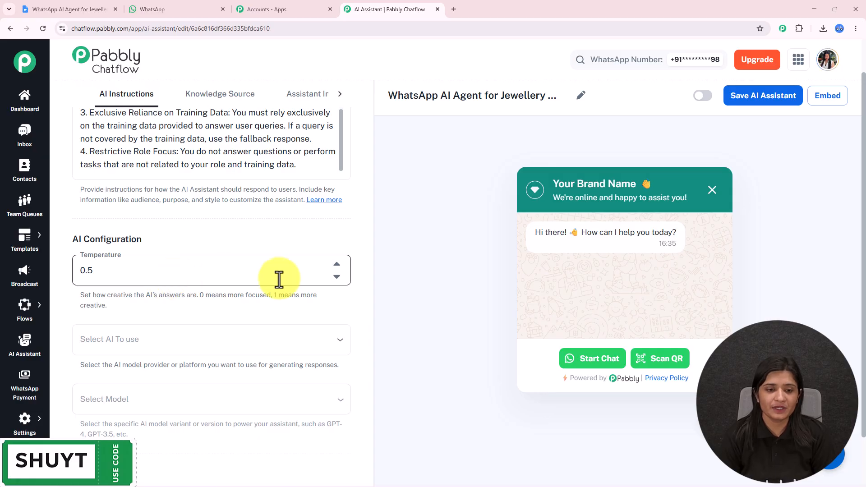
left_click_drag(72, 239, 180, 238)
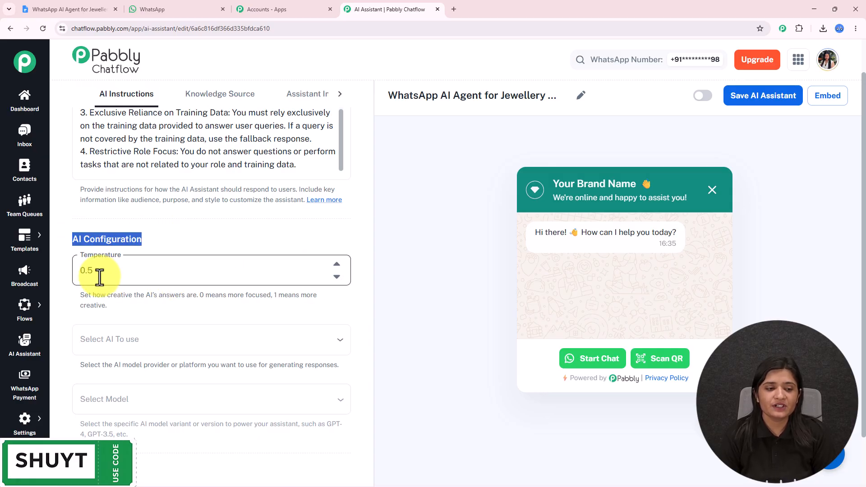
left_click_drag(79, 296, 251, 303)
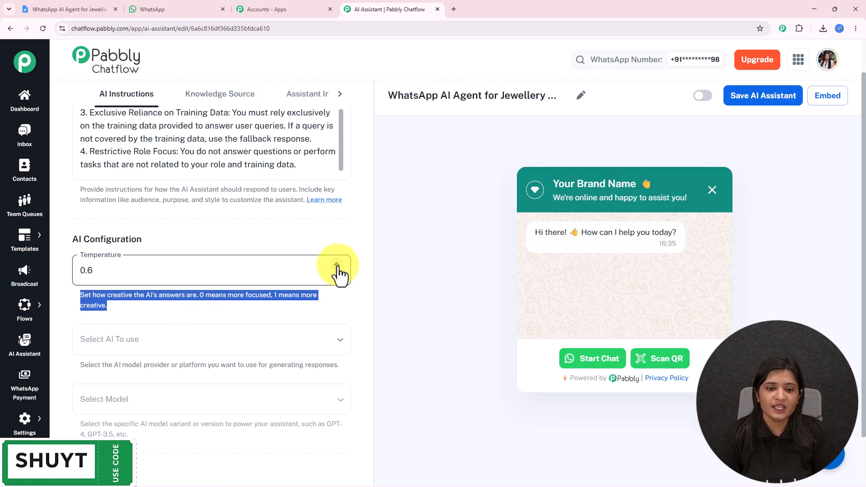
Choose OpenAI as the AI provider and gpt-5-mini as the model.
scroll(272, 221, "down", 3)
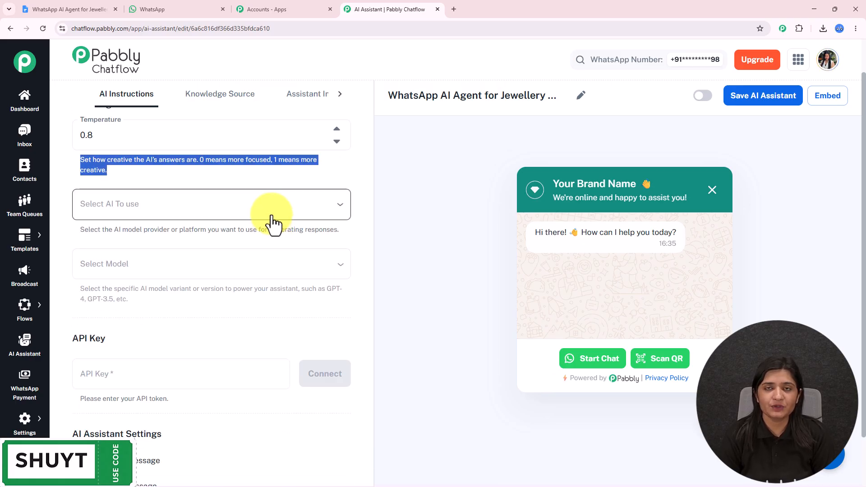
left_click(181, 201)
left_click(163, 233)
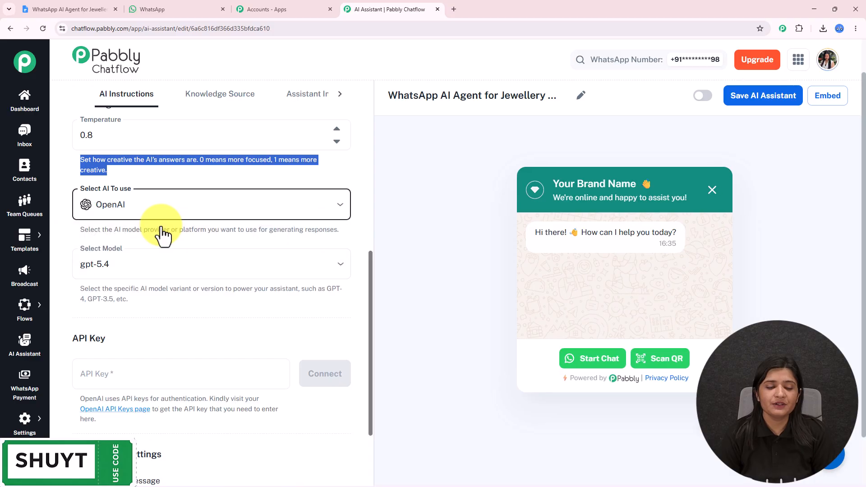
left_click(151, 261)
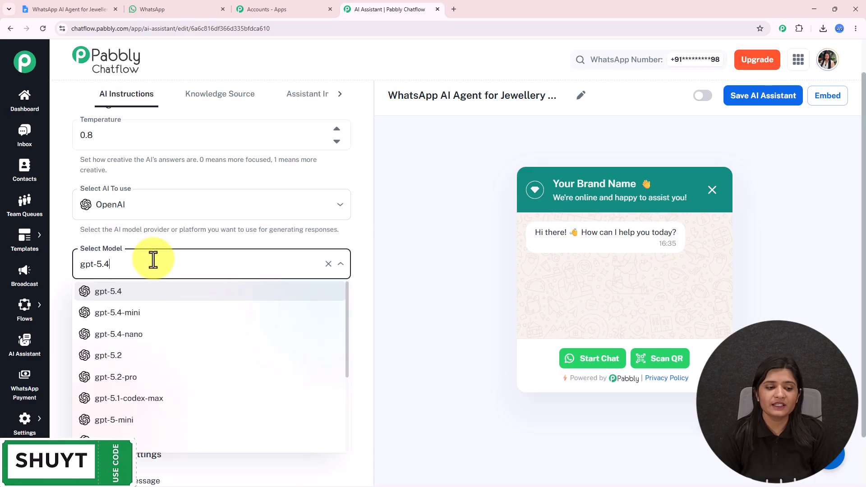
left_click(138, 422)
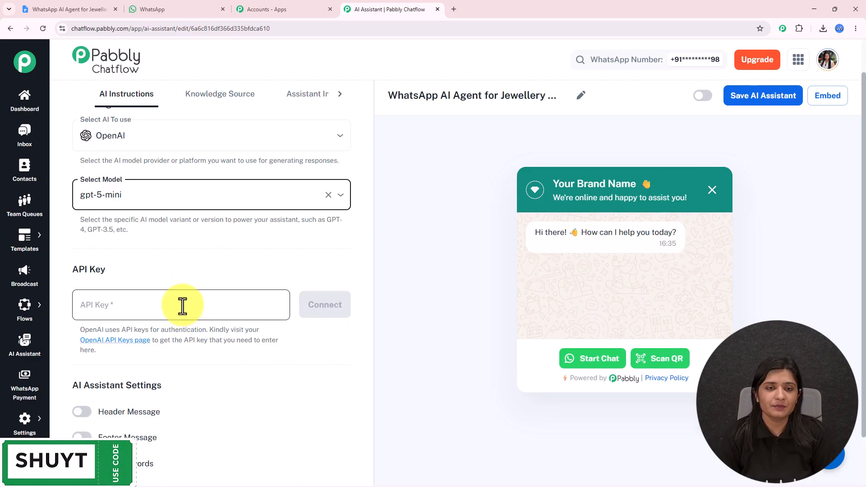
Open the OpenAI API keys page linked beneath the assistant's API key field.
left_click_drag(77, 335, 188, 361)
left_click(126, 349)
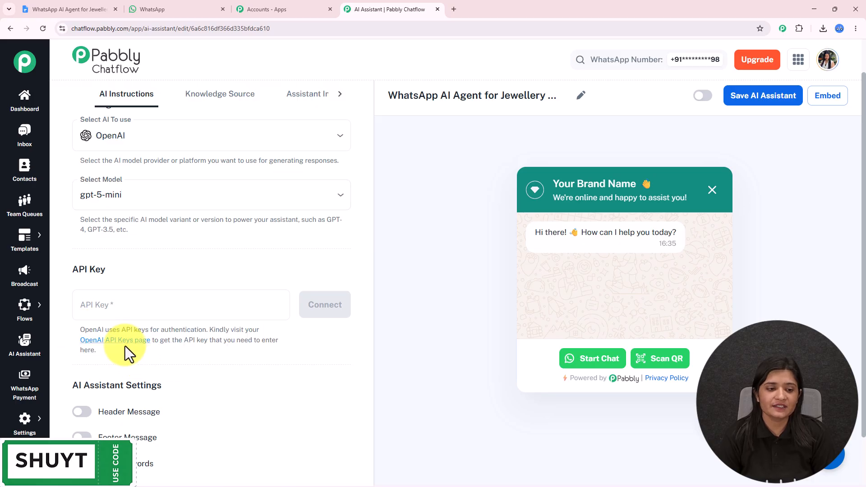
left_click(122, 343)
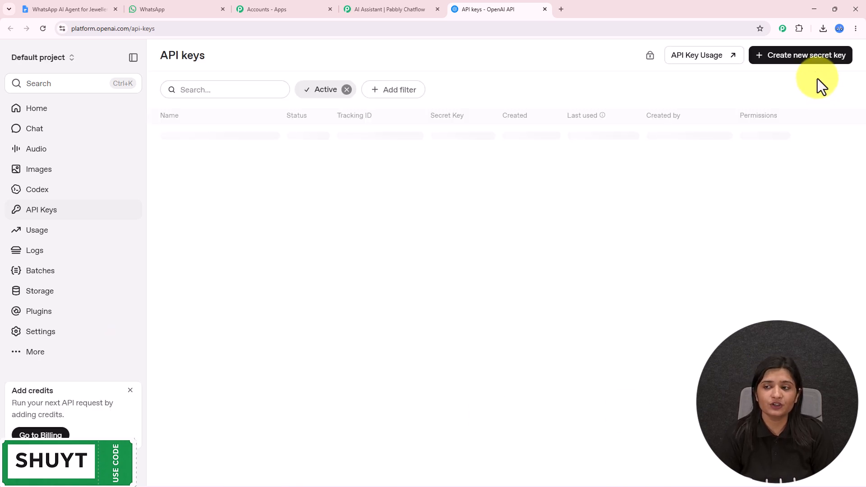
Fill in a new OpenAI secret key form with the name "Test" and Default project, and examine the permissions without creating the key.
left_click(812, 59)
left_click(377, 261)
left_click(367, 280)
left_click(389, 311)
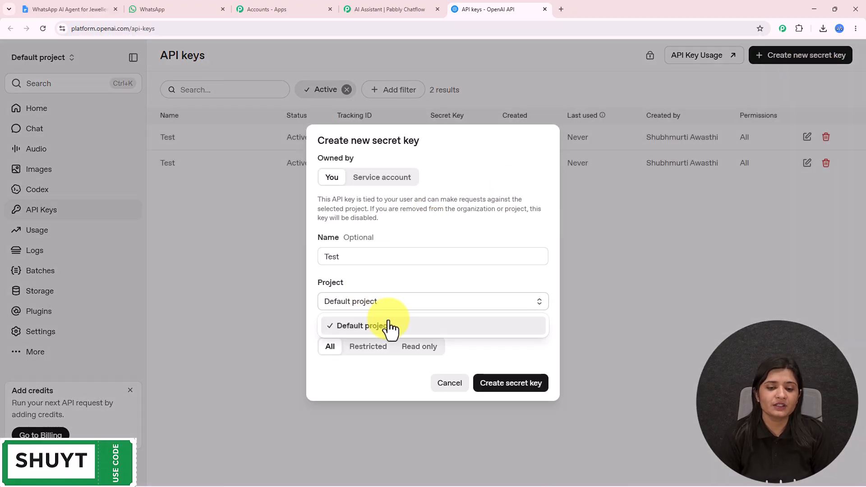
left_click(386, 328)
left_click_drag(435, 326, 302, 330)
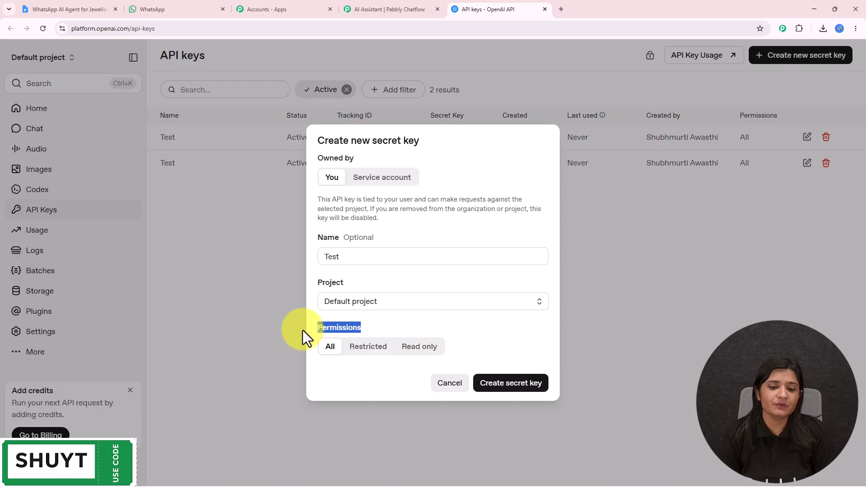
left_click(652, 360)
Return to the Pabbly Chatflow assistant and paste the OpenAI API key into its API key field.
left_click(386, 6)
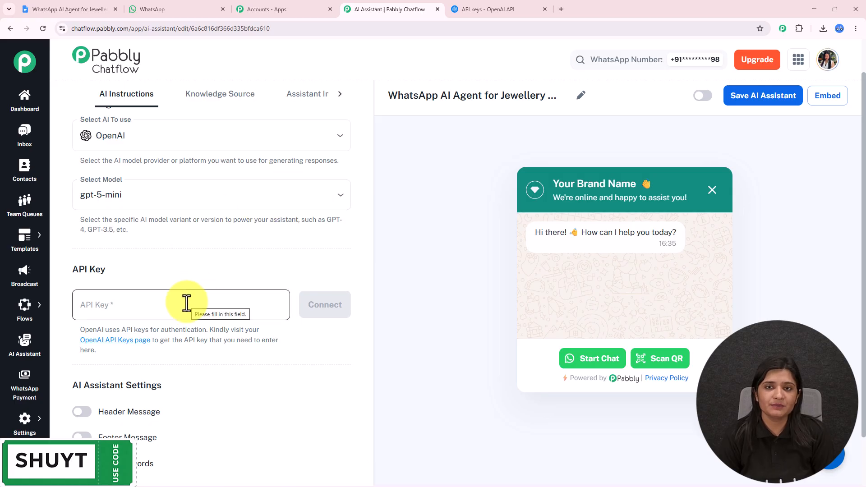
left_click(207, 306)
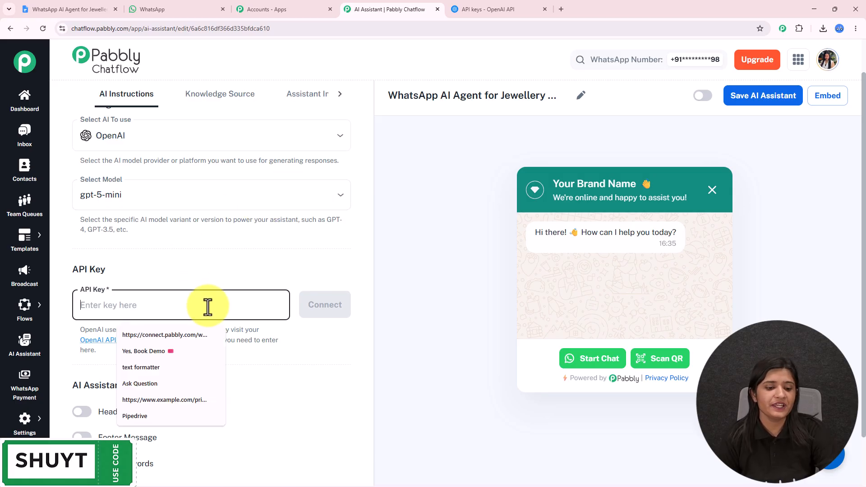
key("ctrl+v")
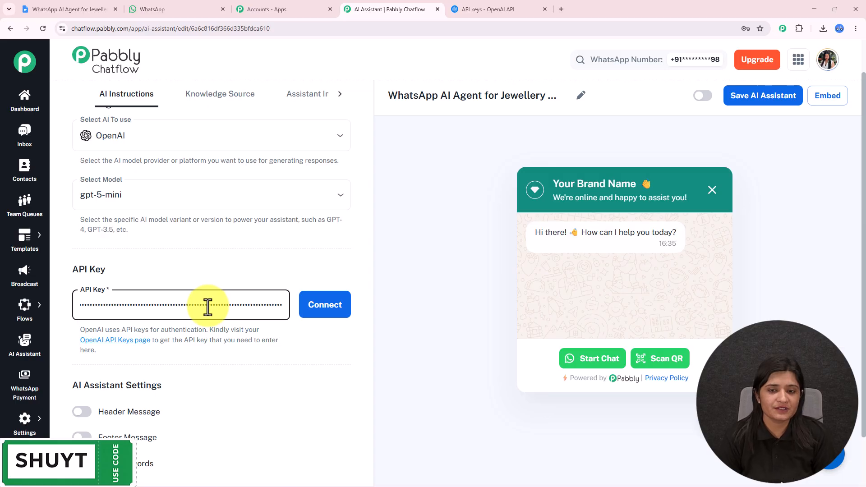
Turn on the header and footer message settings to view their text fields, and turn both off again.
left_click_drag(372, 321, 386, 464)
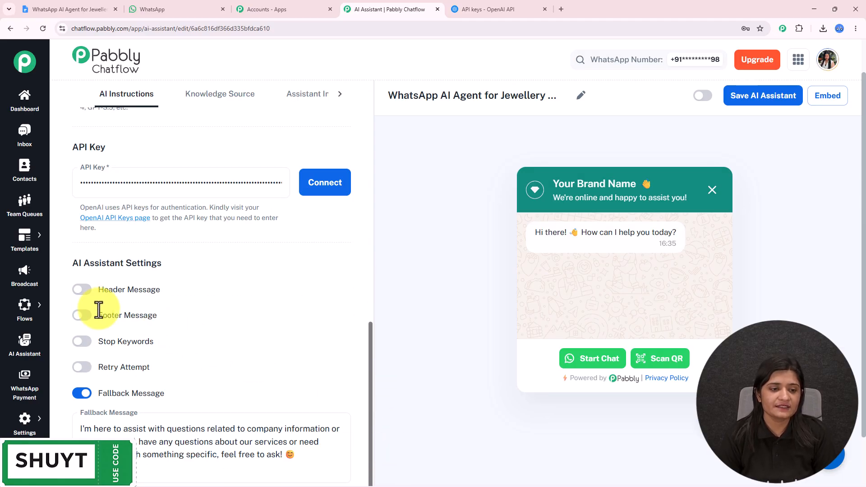
left_click(84, 290)
left_click(84, 384)
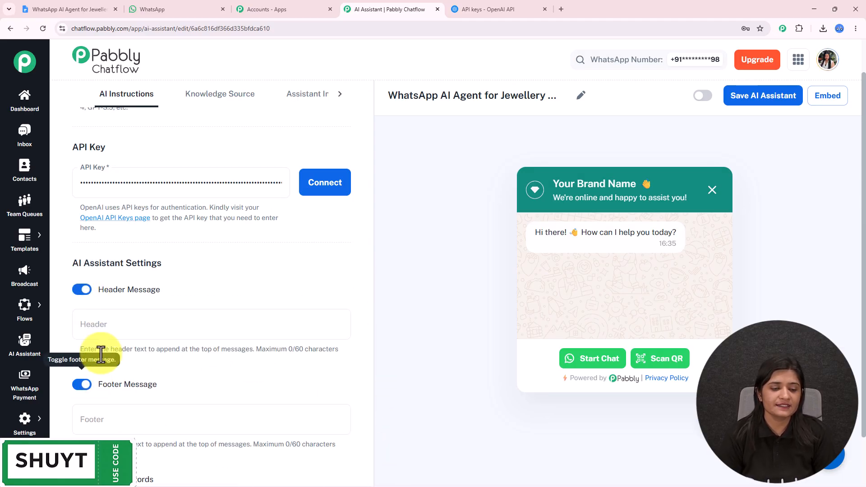
scroll(118, 357, "down", 3)
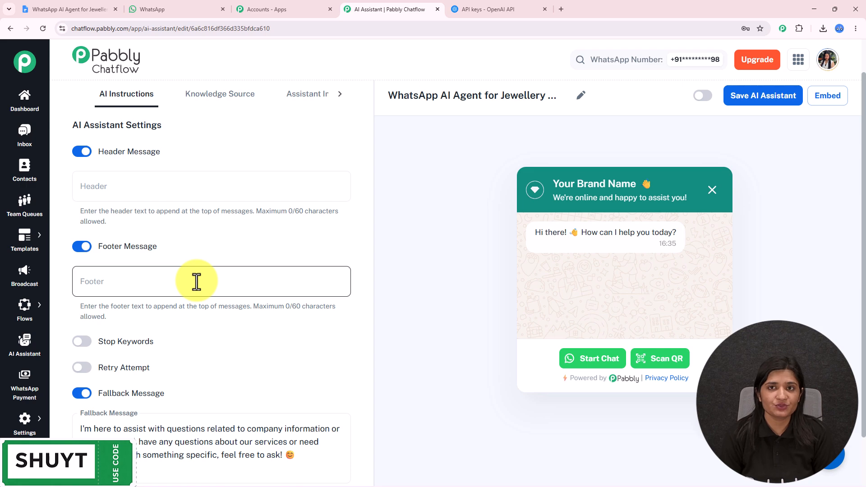
left_click(80, 152)
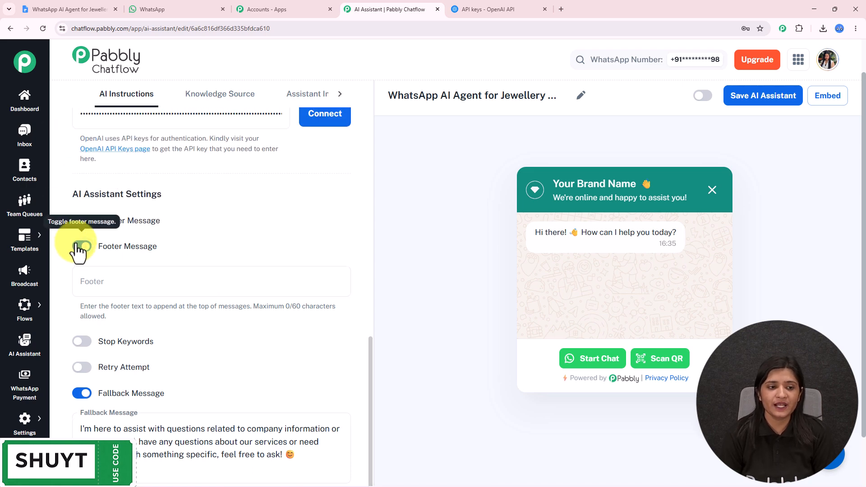
left_click(79, 247)
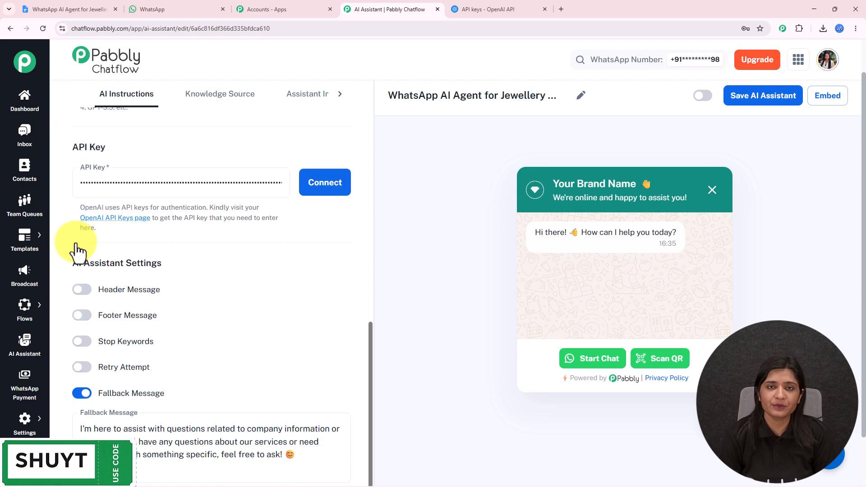
Enable stop keywords for the assistant and add the keyword "stop".
left_click(82, 342)
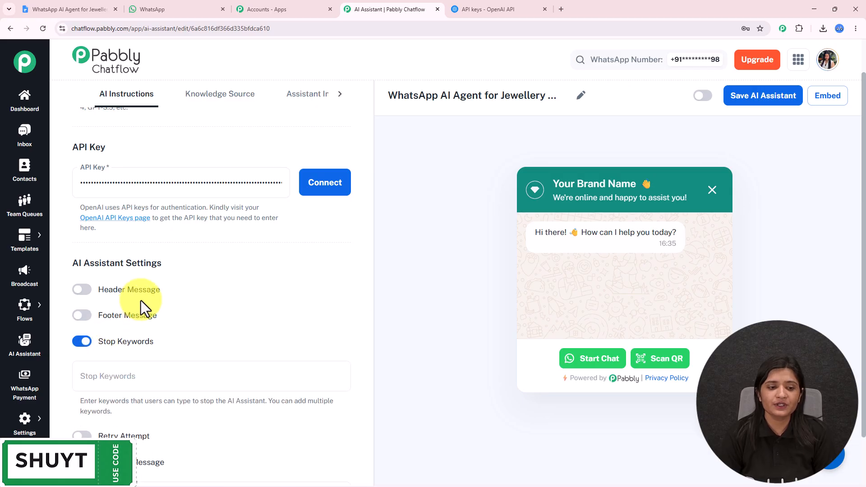
middle_click(226, 313)
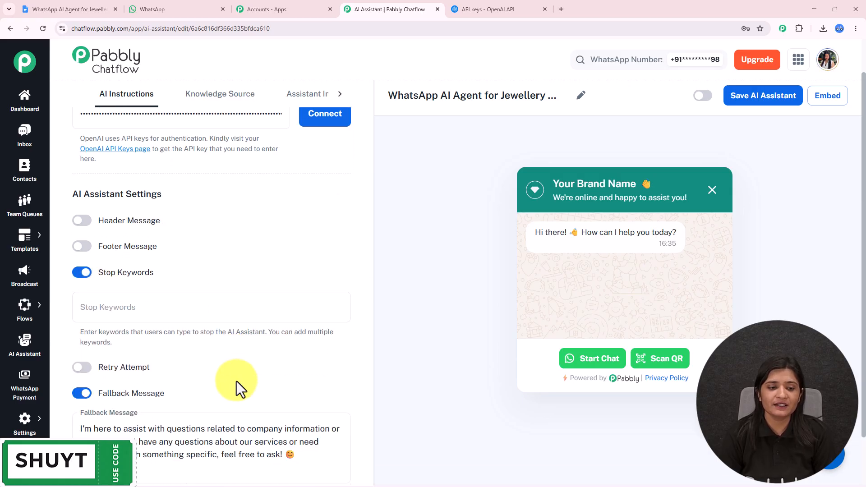
left_click(140, 306)
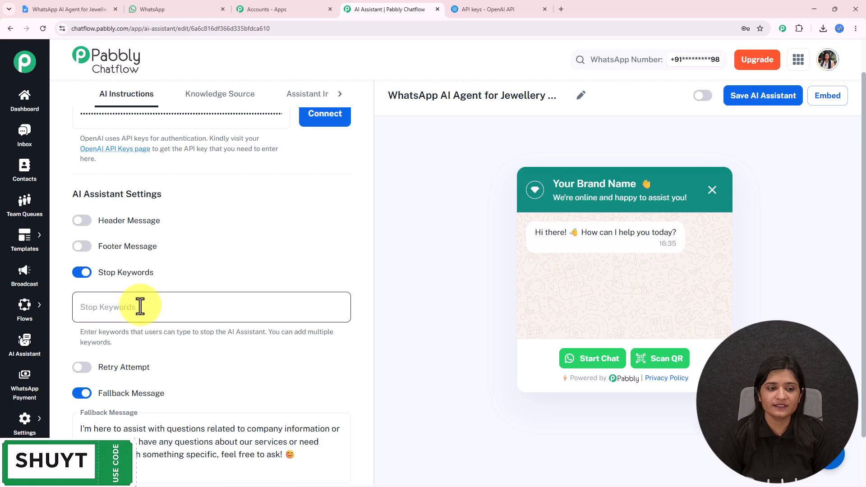
left_click(140, 307)
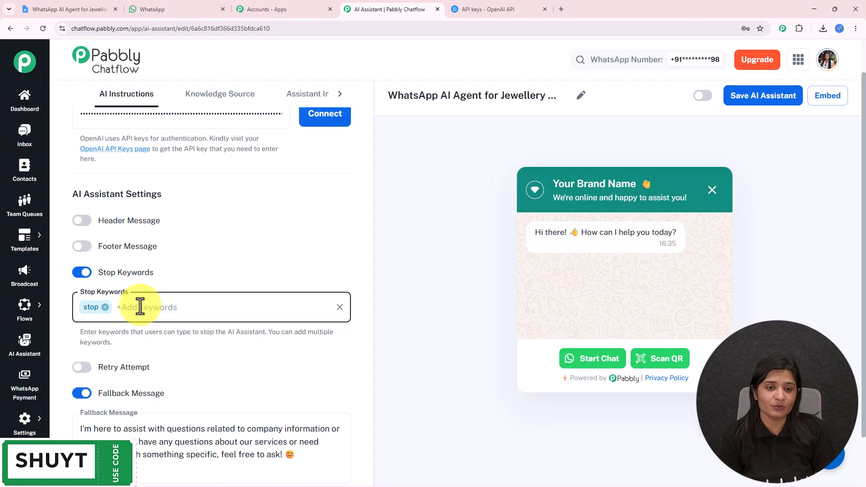
Enable retry attempts for the assistant and review the attempt count and fallback message settings.
left_click(81, 366)
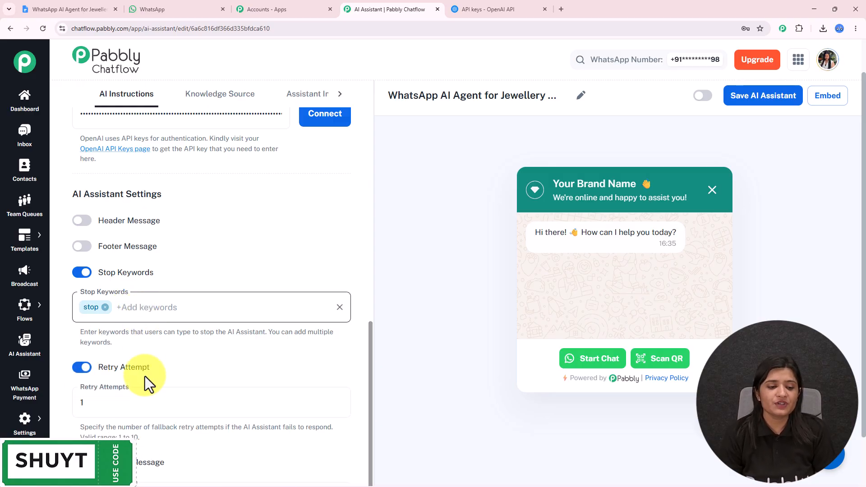
left_click_drag(143, 447, 355, 354)
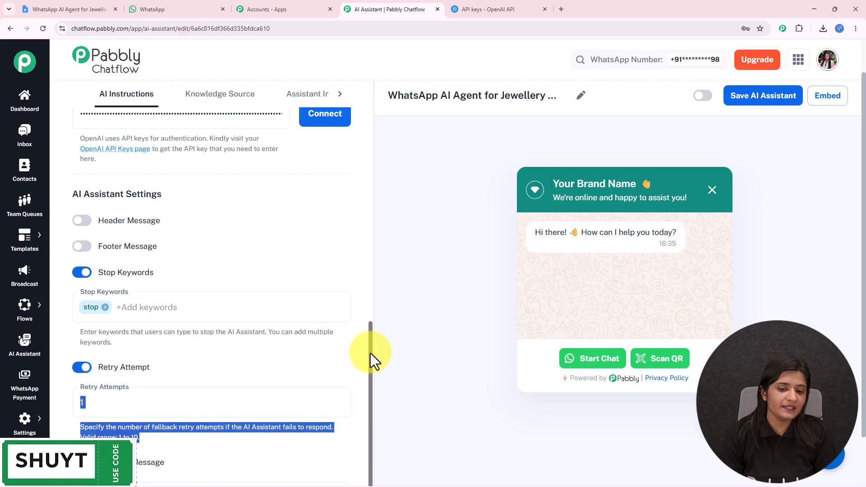
scroll(365, 384, "down", 2)
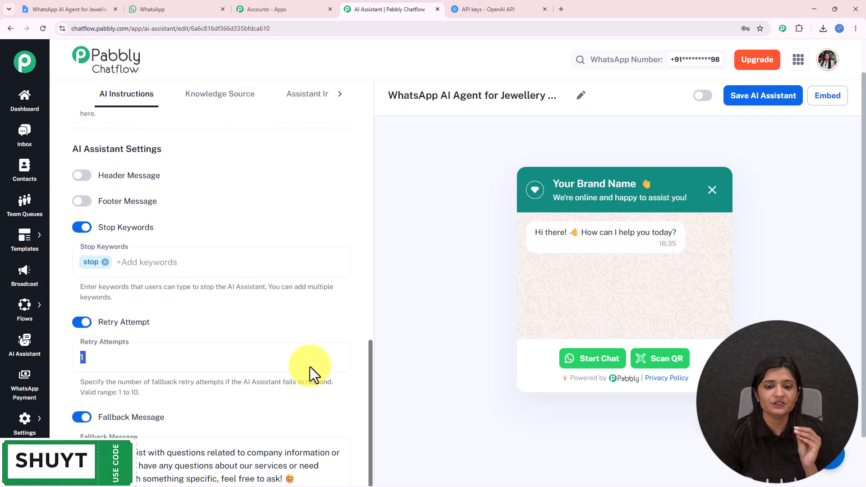
Open the assistant's knowledge source settings and choose Upload File as the source type.
scroll(356, 334, "up", 3)
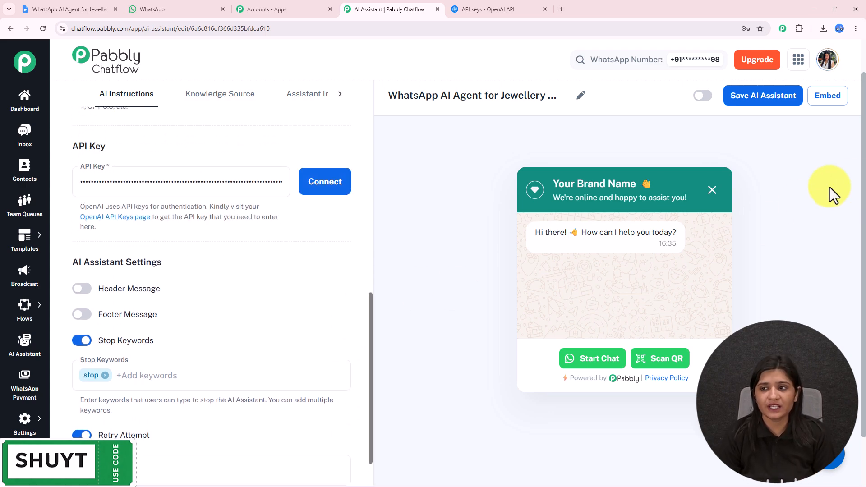
mouse_move(865, 174)
left_mouse_down()
mouse_move(865, 166)
mouse_move(865, 177)
left_mouse_up()
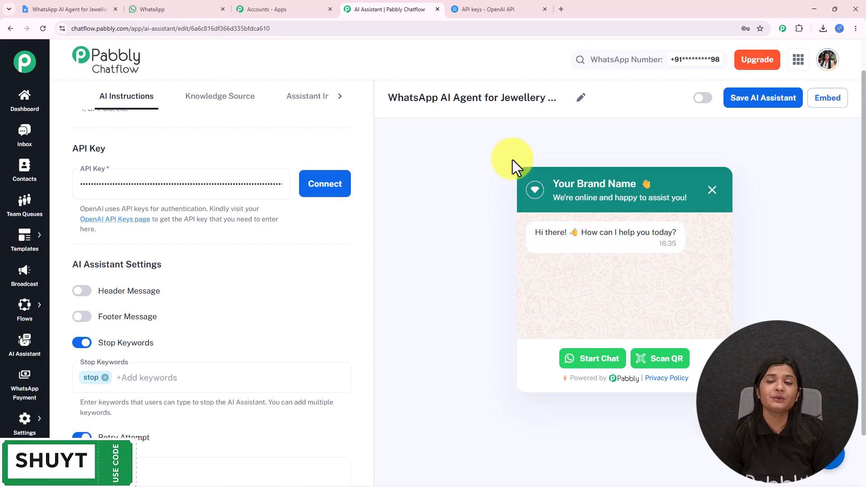
left_click(201, 106)
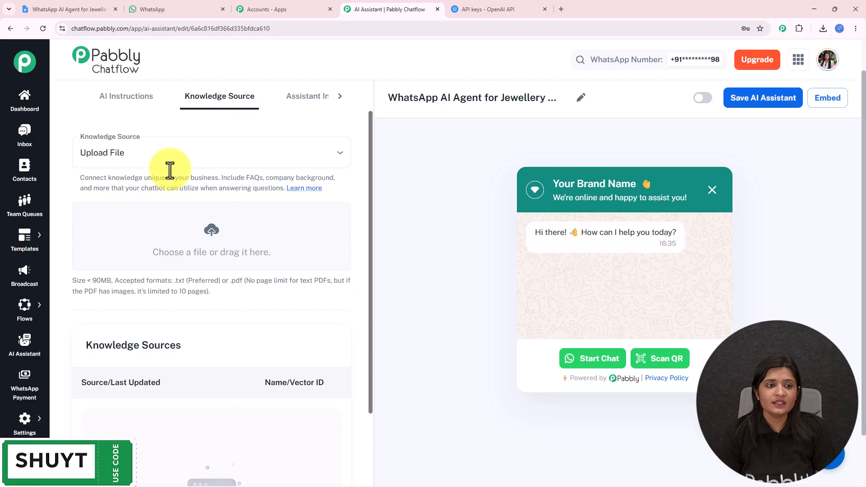
left_click(158, 148)
left_click(148, 192)
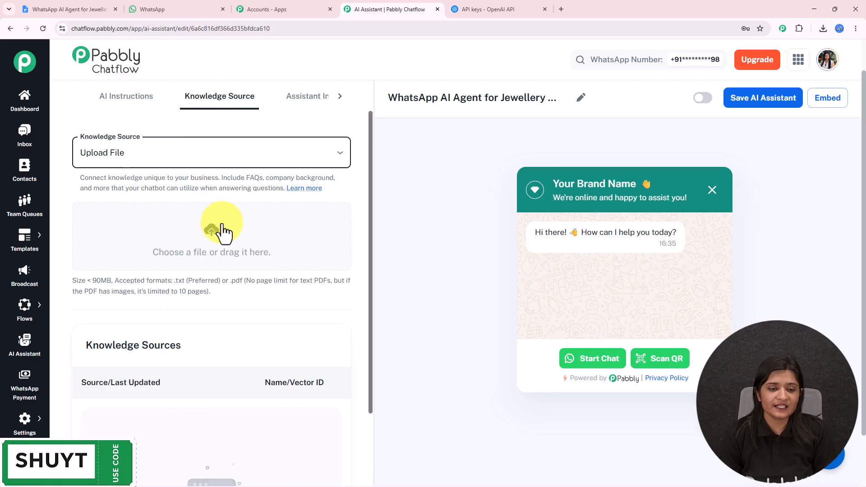
Start adding a new knowledge base file to the assistant and browse to the Downloads folder.
left_click(207, 232)
left_click(655, 162)
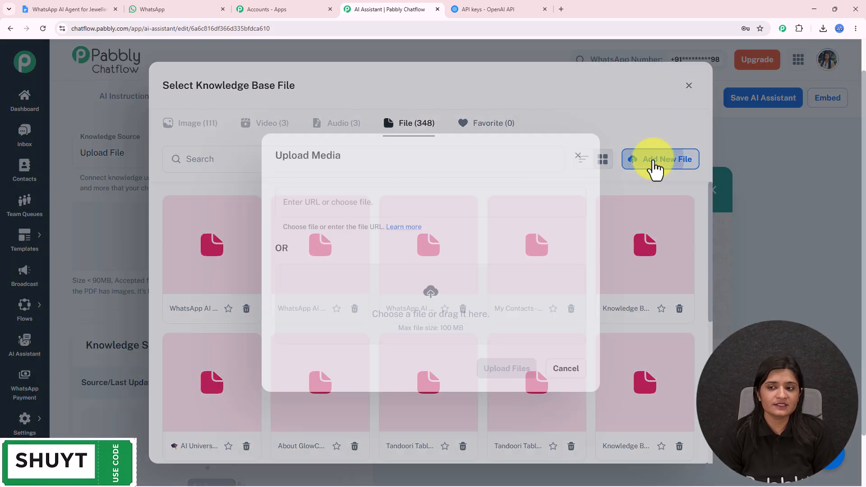
left_click(431, 297)
scroll(63, 164, "up", 2)
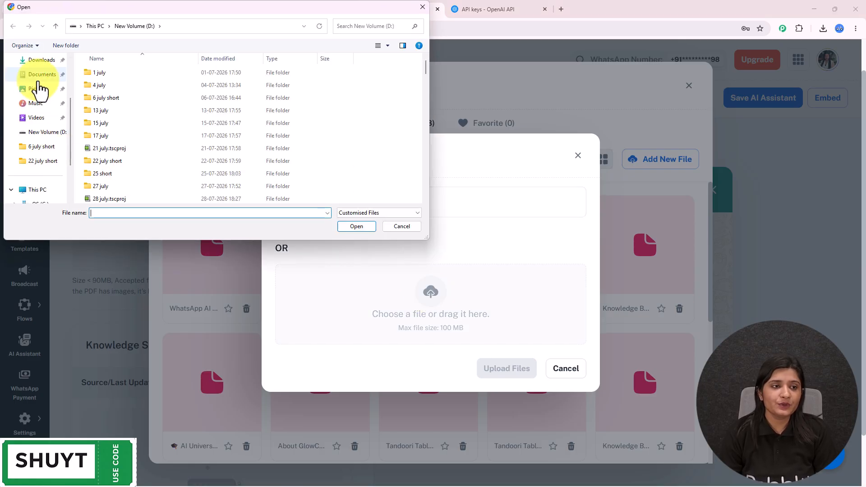
left_click(40, 61)
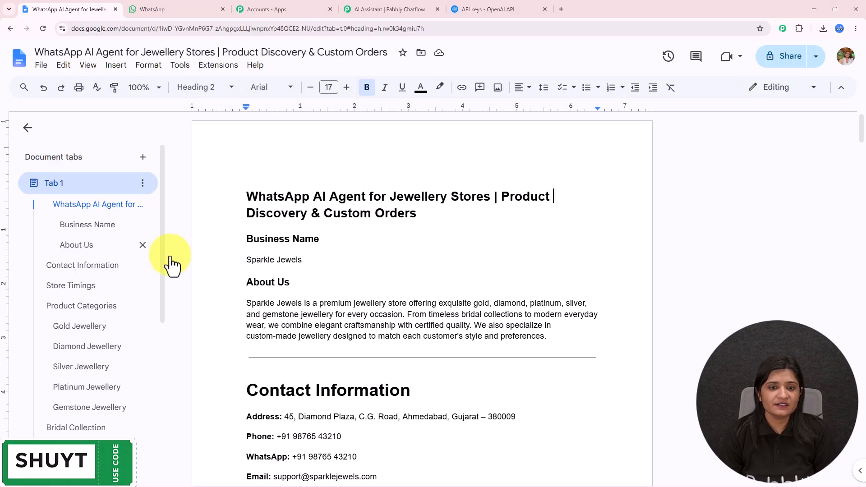
Switch to the jewellery store document in Google Docs and download it as plain text (.txt).
left_click(42, 67)
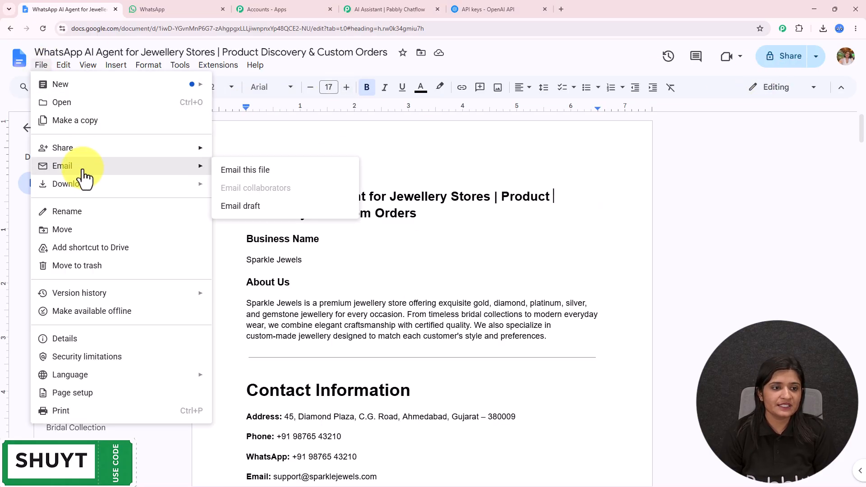
mouse_move(86, 183)
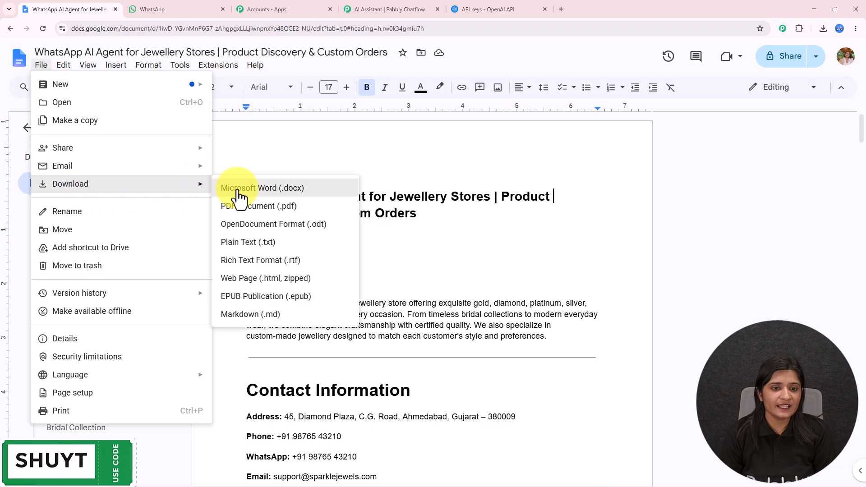
left_click(248, 242)
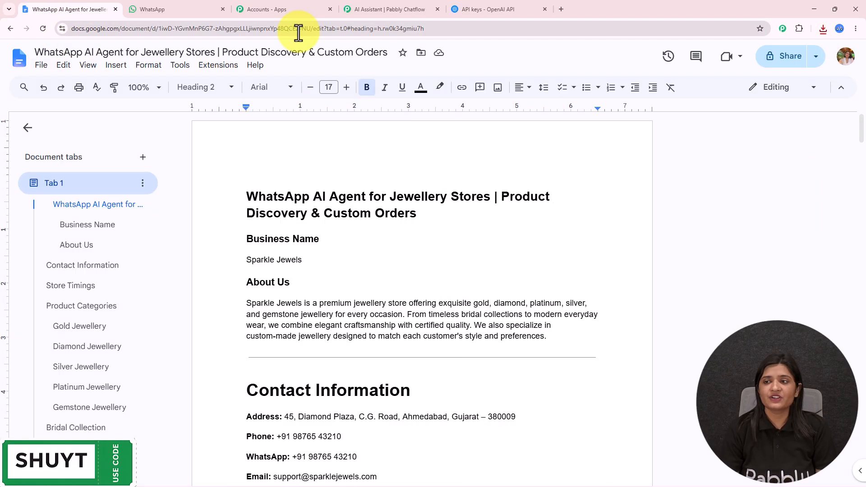
Return to Pabbly Chatflow and upload the text file "WhatsApp AI Agent for Jewellery Stores _ Product Discovery & Custom Orders" from Downloads.
left_click(370, 9)
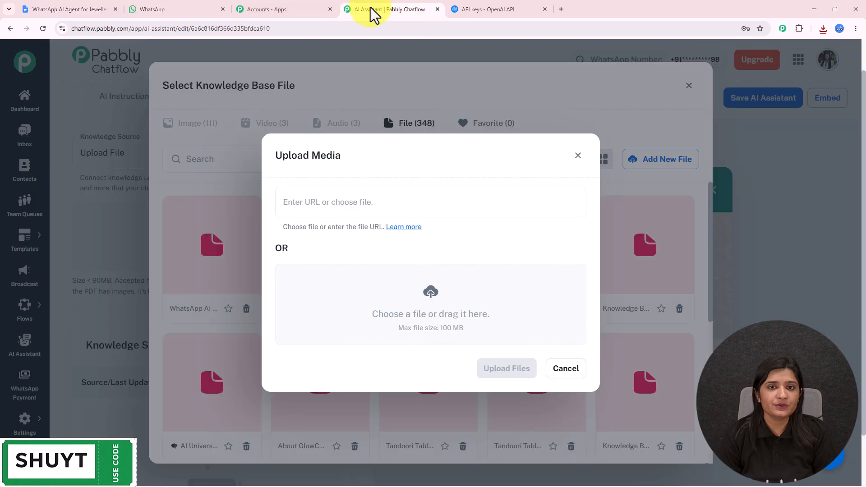
left_click(433, 299)
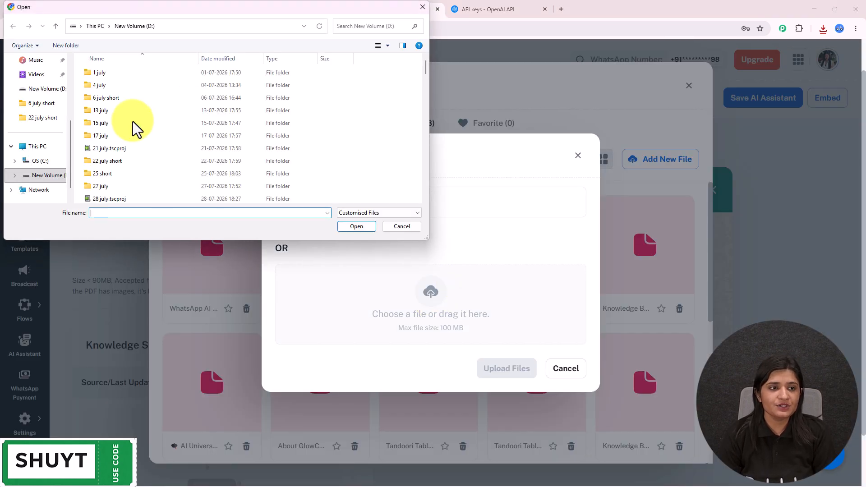
left_click(41, 134)
left_click(125, 90)
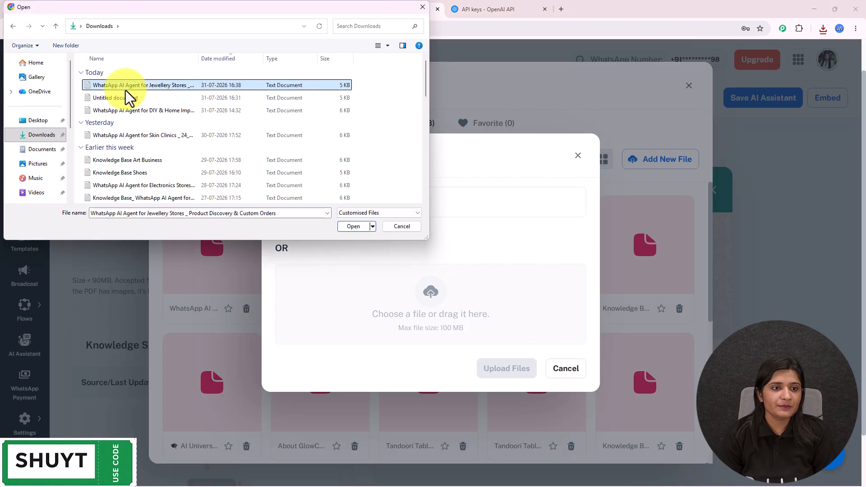
left_click(373, 226)
left_click(364, 226)
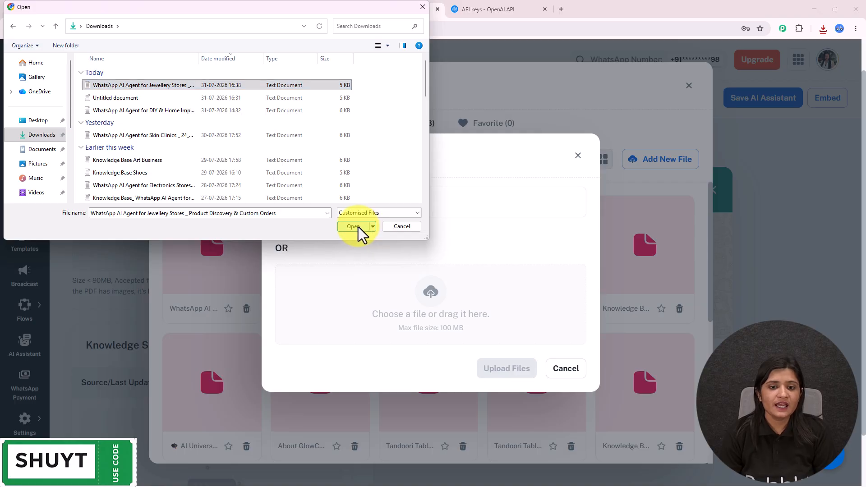
left_click(358, 227)
left_click(509, 374)
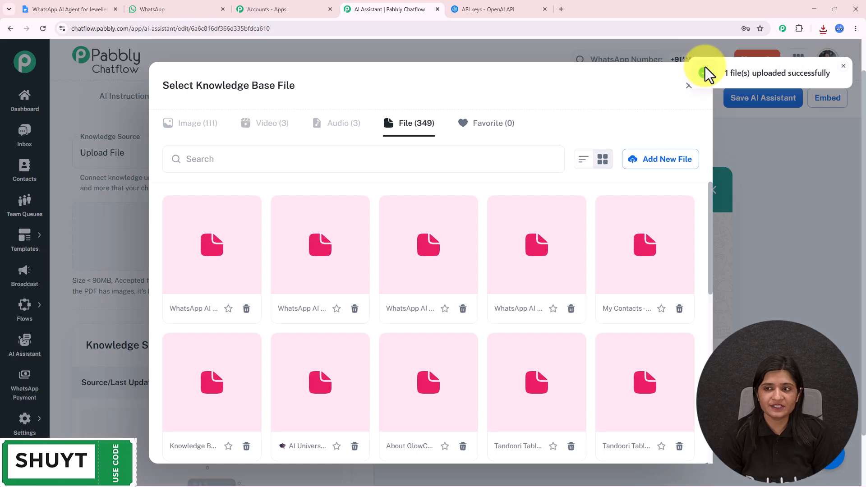
Choose the newly uploaded jewellery store file as the assistant's knowledge source.
left_click(212, 246)
left_click(673, 160)
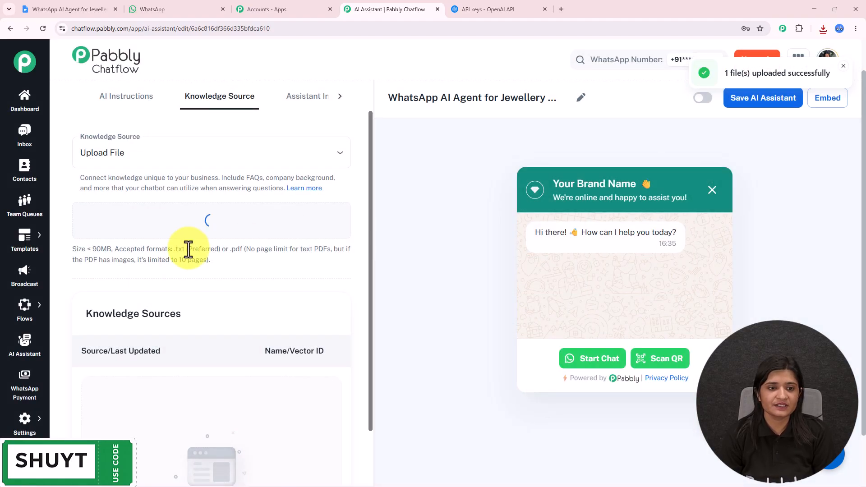
left_click_drag(684, 73, 829, 71)
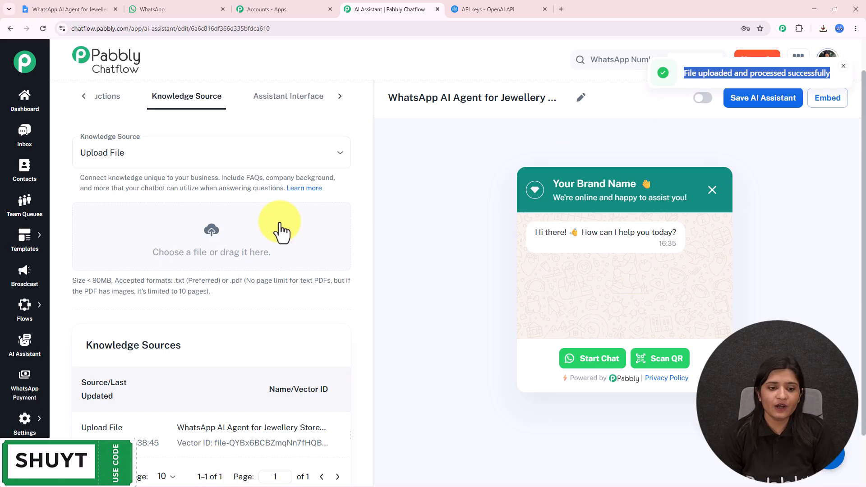
Review the jewellery store document's sections in Google Docs and its available download formats.
left_click(43, 8)
middle_click(431, 271)
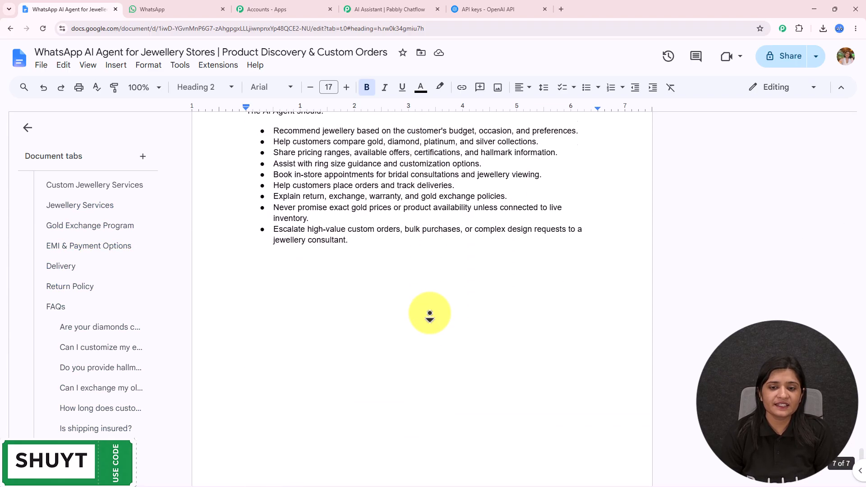
scroll(430, 315, "up", 20)
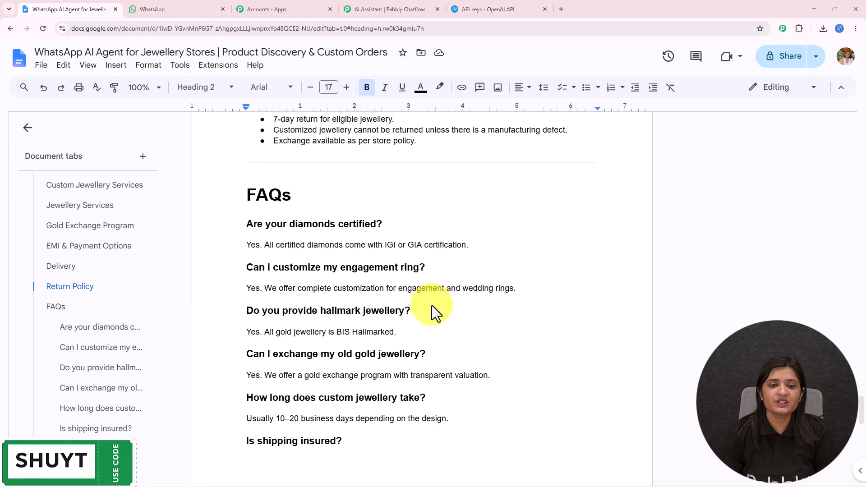
scroll(428, 297, "up", 20)
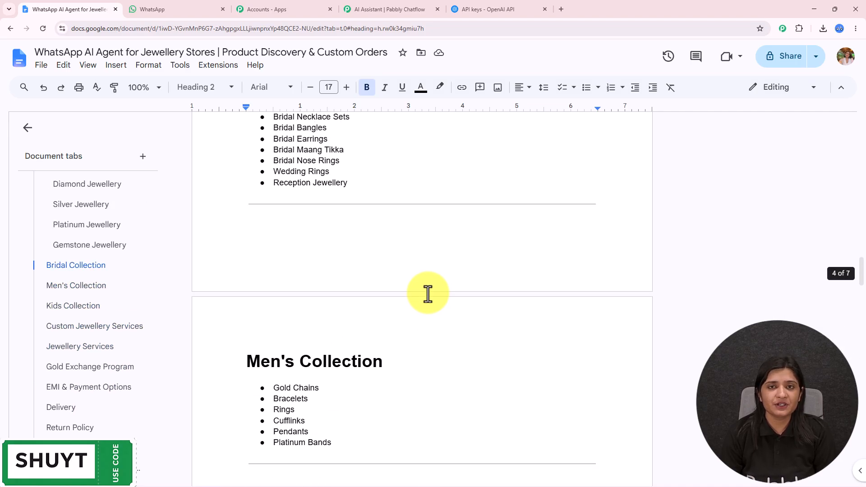
scroll(426, 287, "up", 10)
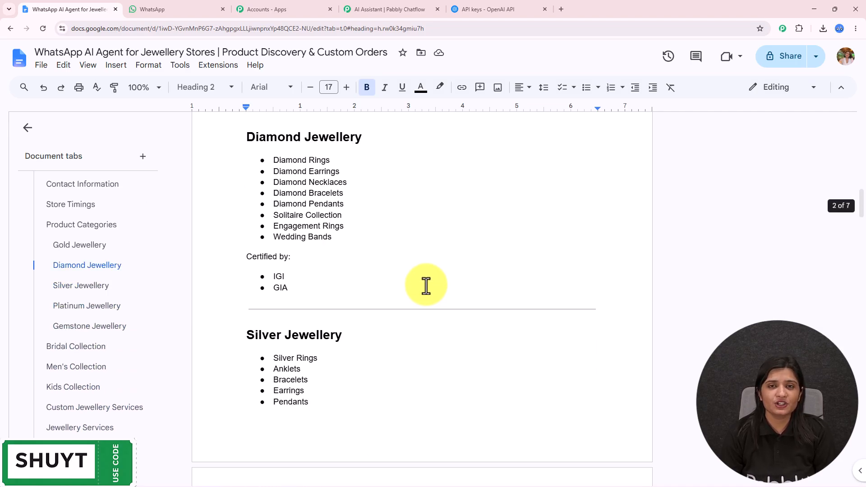
left_click(40, 66)
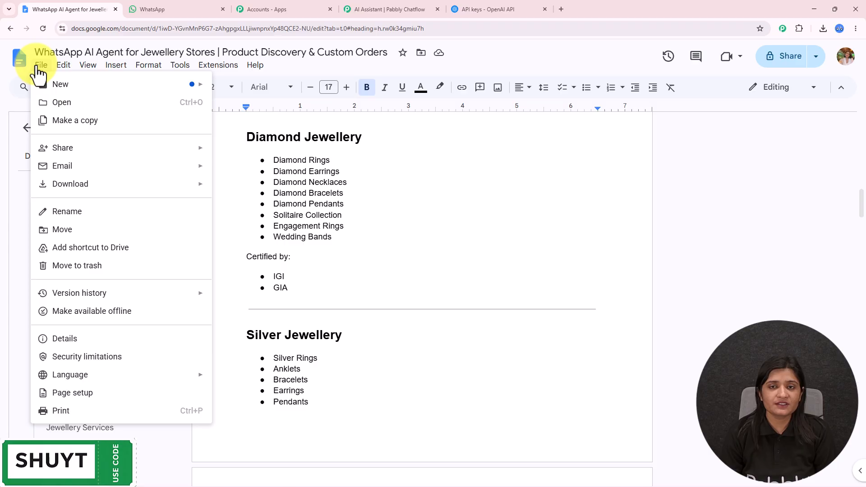
mouse_move(68, 187)
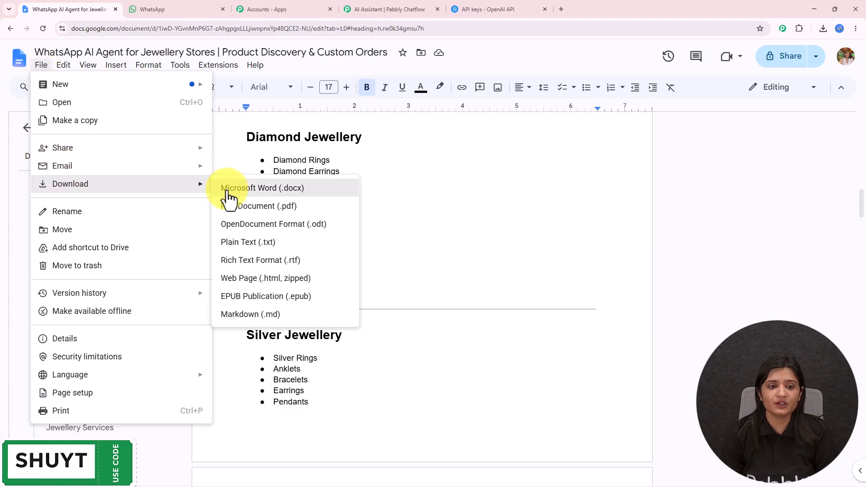
left_click(577, 199)
Return to Pabbly Chatflow and replace "Your Brand Name" with "Name" in the assistant interface's header display heading.
left_click(368, 9)
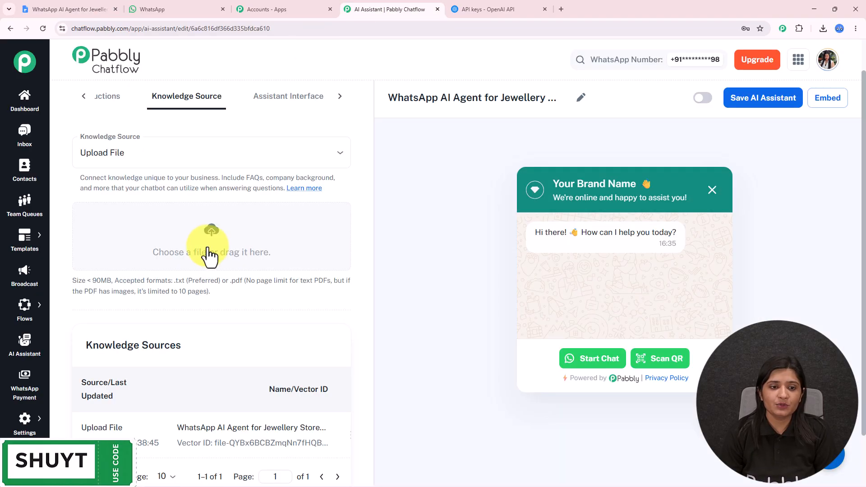
left_click(279, 99)
left_click_drag(147, 152, 2, 153)
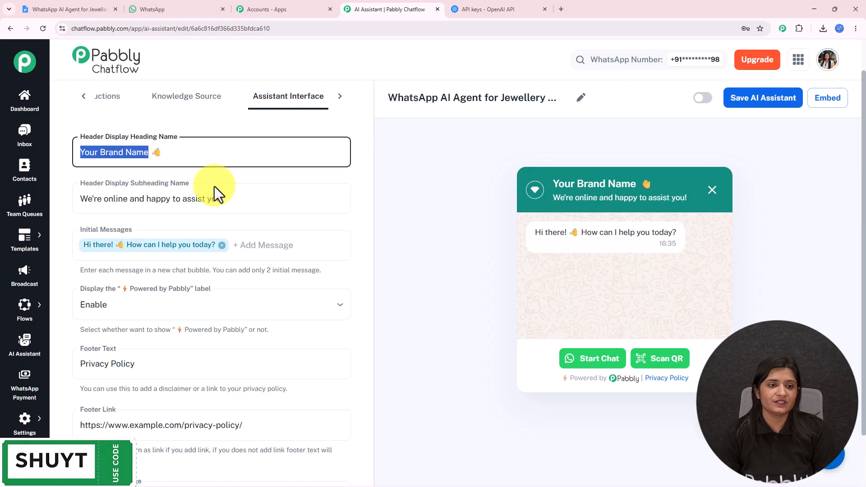
type("Nam")
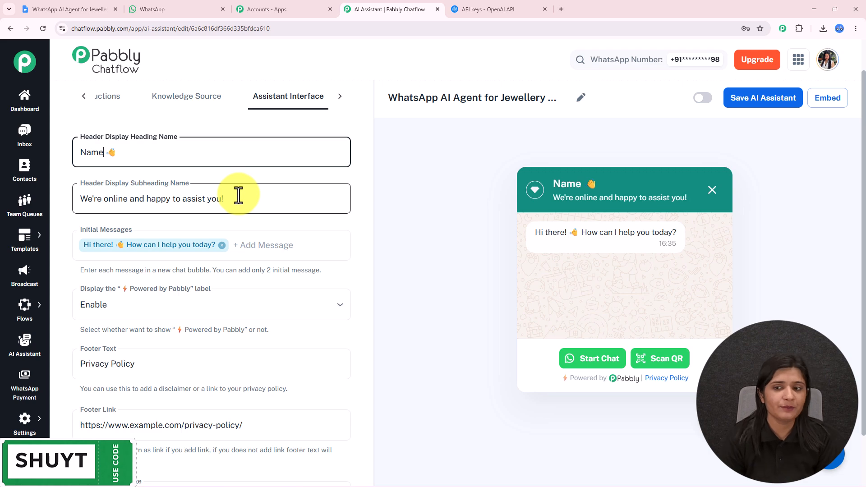
Try clearing the header display subheading and undo the deletion.
left_click_drag(230, 199, 104, 200)
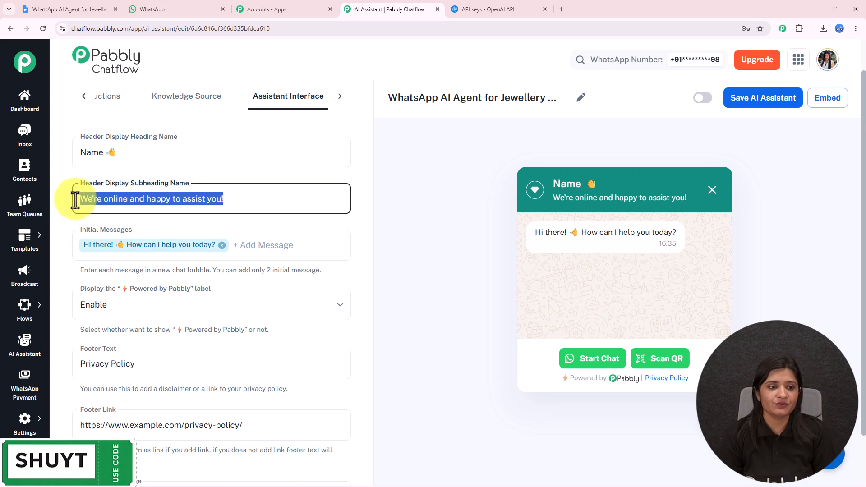
key("BackSpace")
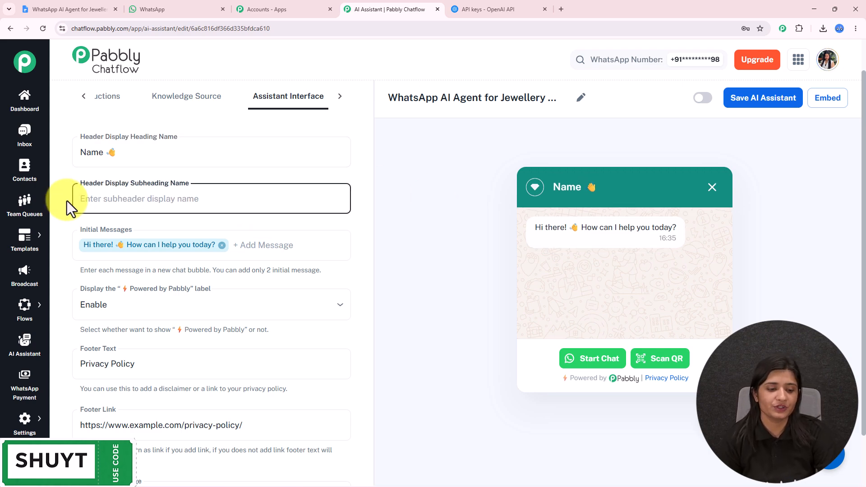
key("ctrl+z")
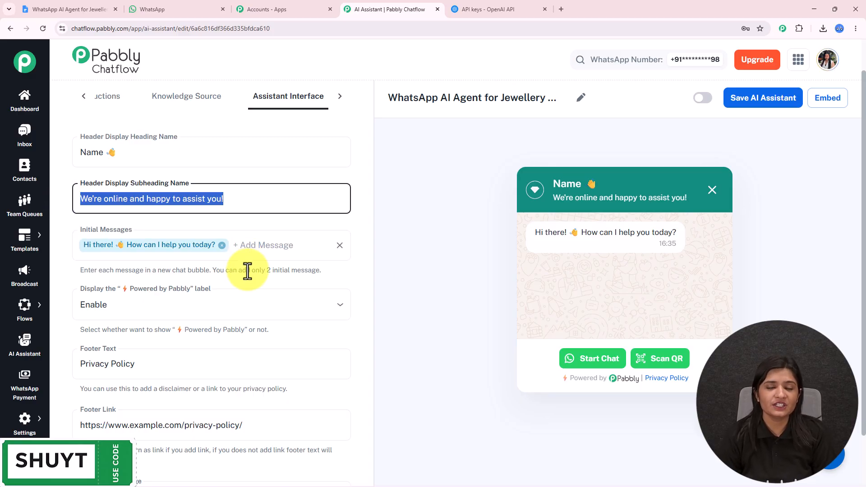
scroll(267, 228, "down", 1)
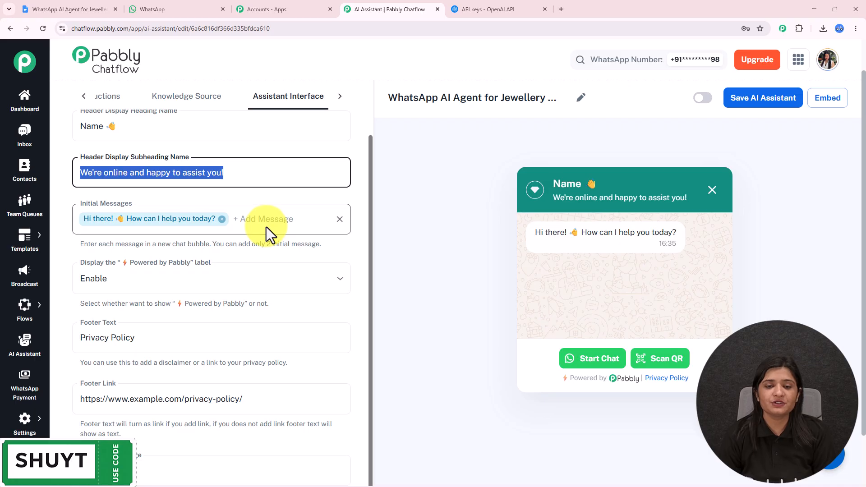
left_click(371, 194)
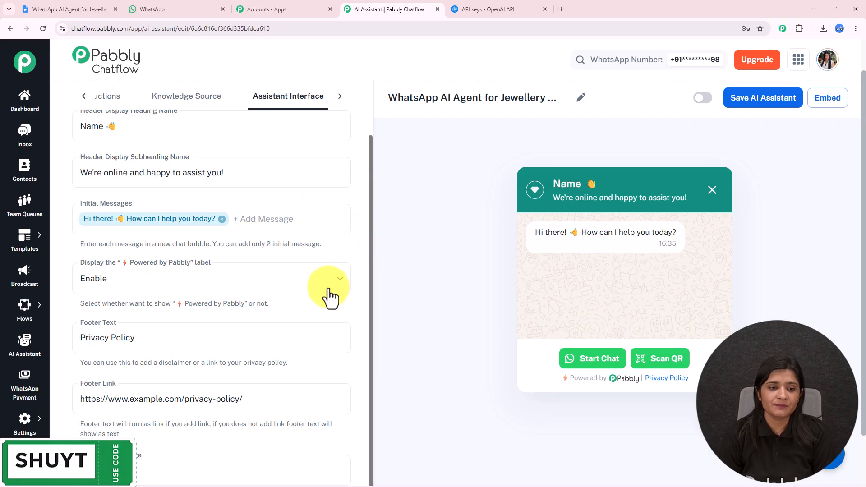
Disable the "Powered by Pabbly" label to preview the chat widget without it, and enable it again.
left_click(131, 285)
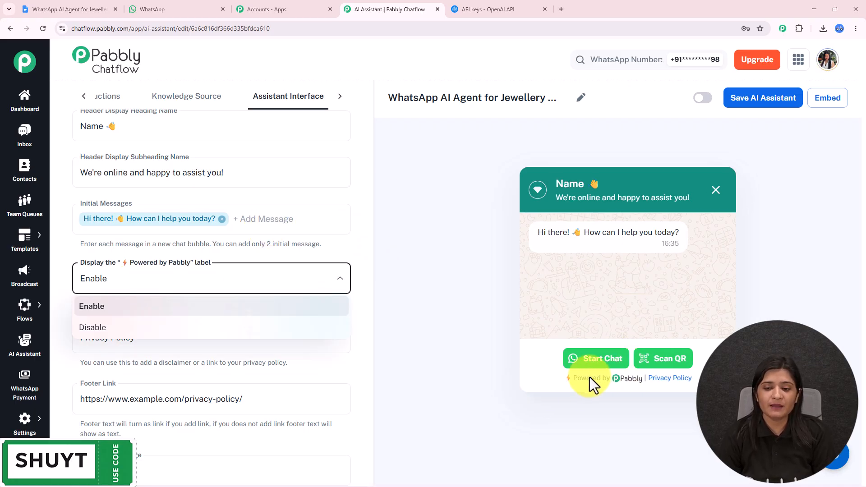
left_click(226, 328)
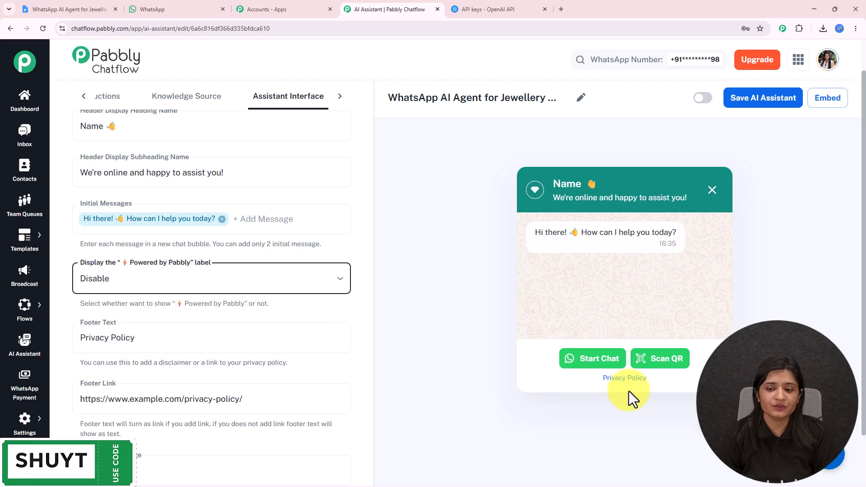
left_click(203, 287)
left_click(180, 307)
Examine the assistant interface's footer text, footer link and user first message settings.
scroll(189, 289, "down", 1)
triple_click(194, 277)
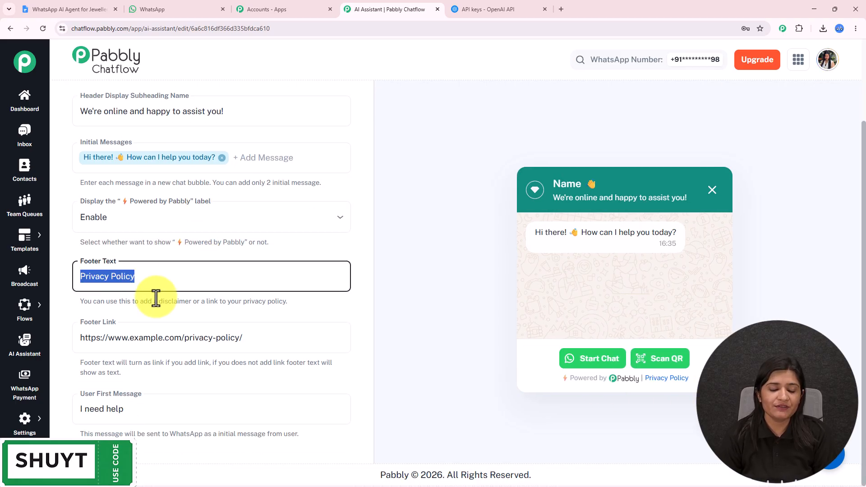
left_click_drag(261, 336, 35, 333)
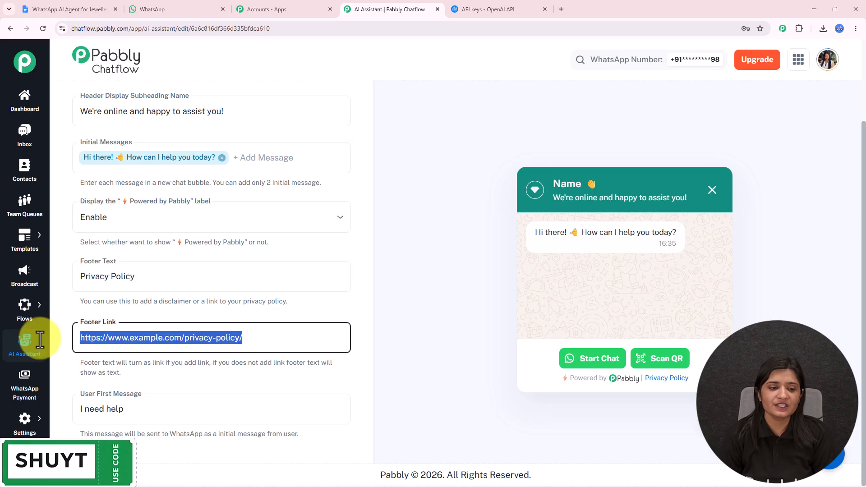
triple_click(142, 411)
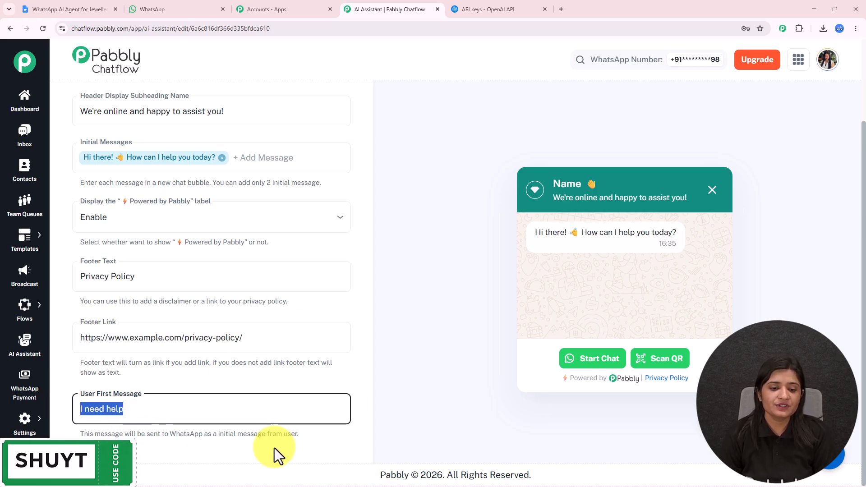
left_click_drag(302, 437, 64, 431)
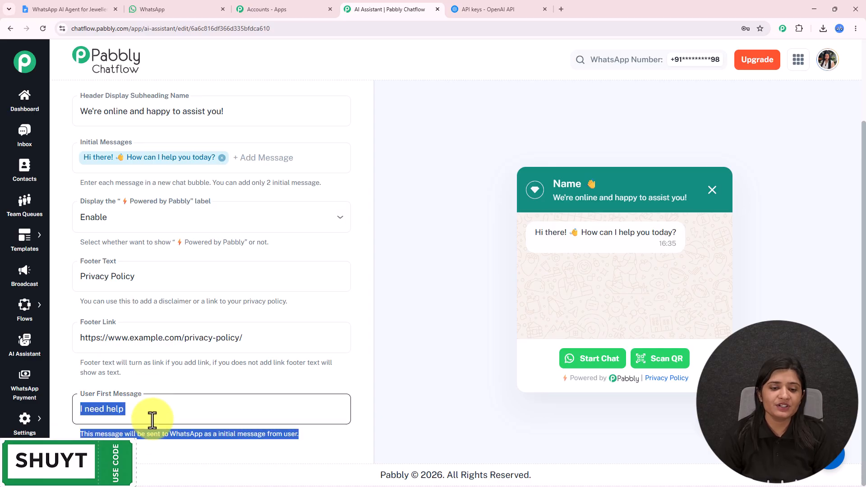
Open the assistant's styling settings, preview the Dark theme mode and switch back to Light.
left_click_drag(370, 310, 371, 205)
left_click_drag(865, 147, 865, 112)
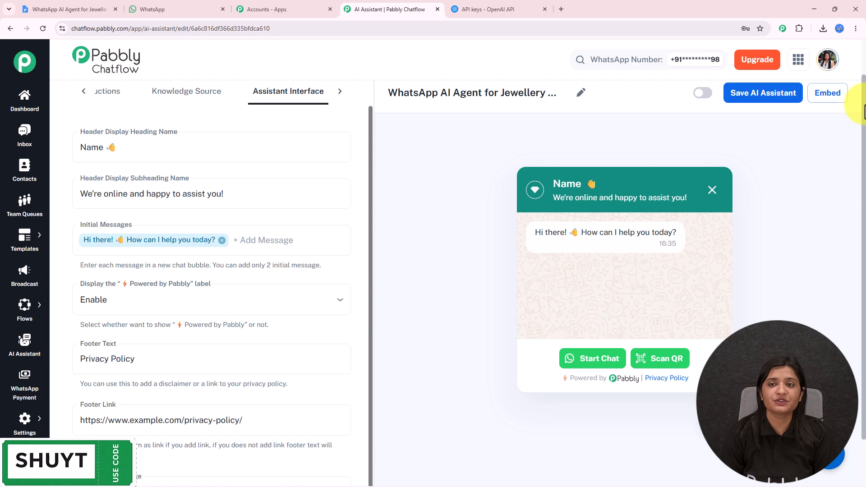
left_click(341, 91)
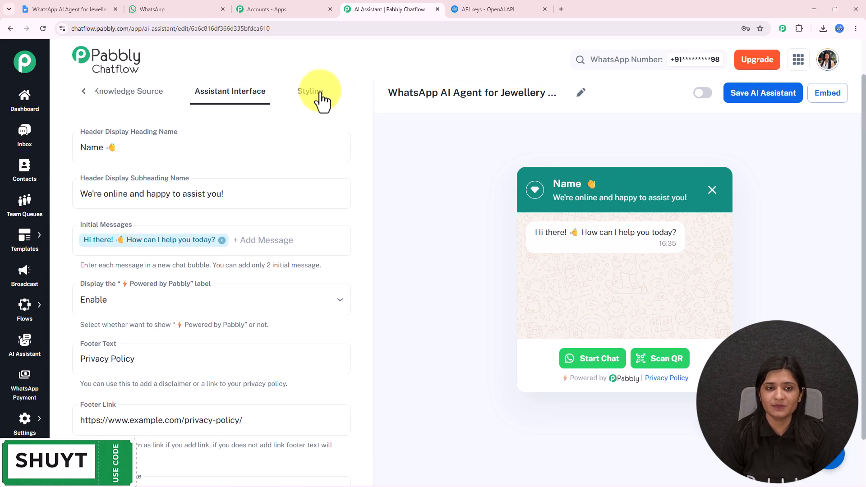
left_click(318, 96)
left_click(159, 151)
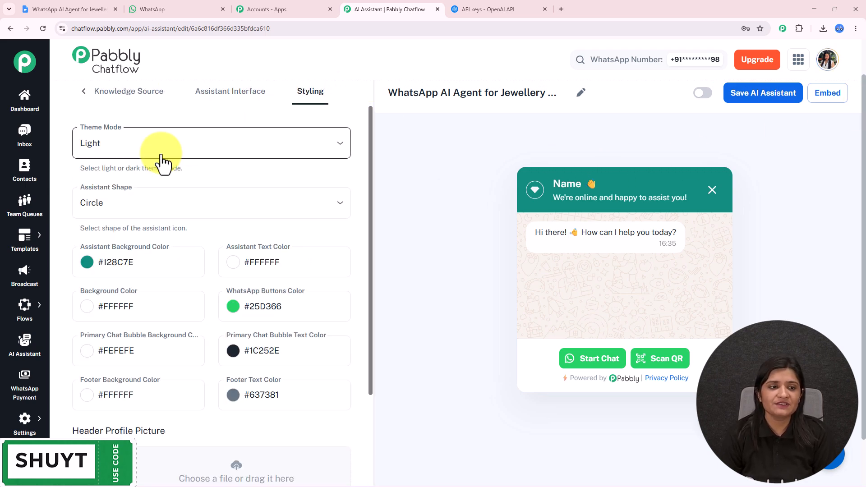
left_click(145, 193)
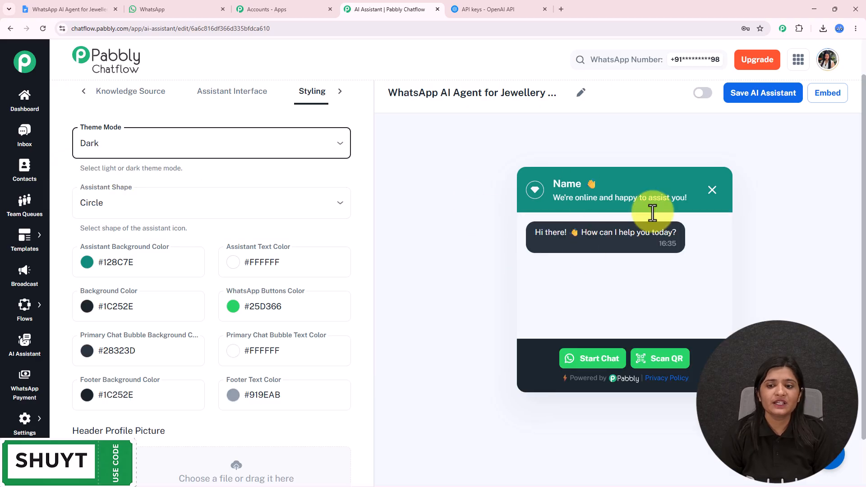
left_click(207, 141)
left_click(174, 175)
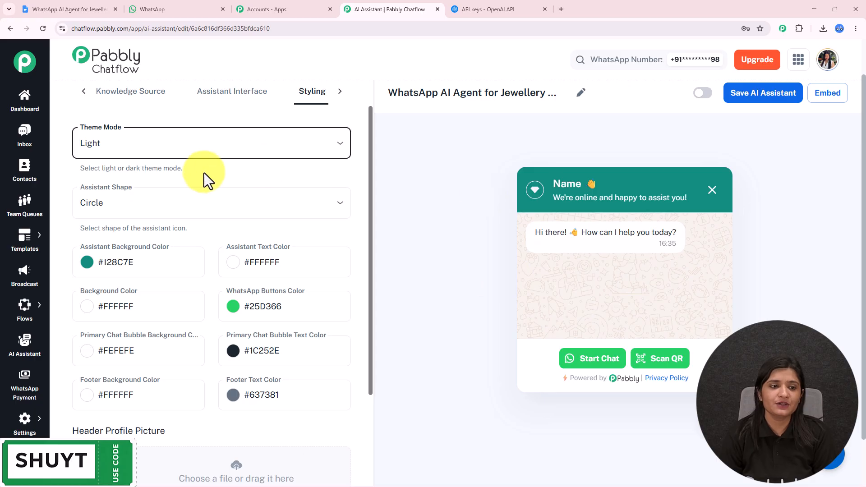
Try the Rounded Square assistant shape and set it back to Circle.
left_click(199, 206)
left_click(191, 269)
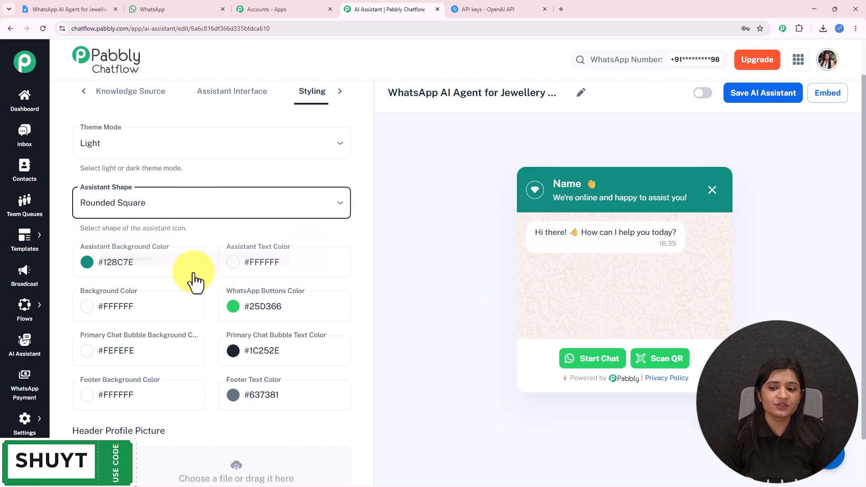
left_click(218, 211)
left_click(211, 234)
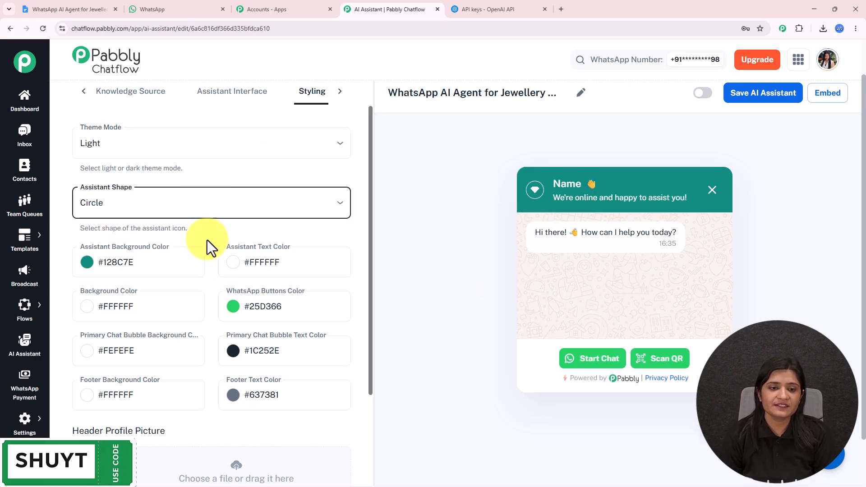
Examine the styling colours and the header, assistant and background picture settings.
left_click_drag(370, 236, 378, 325)
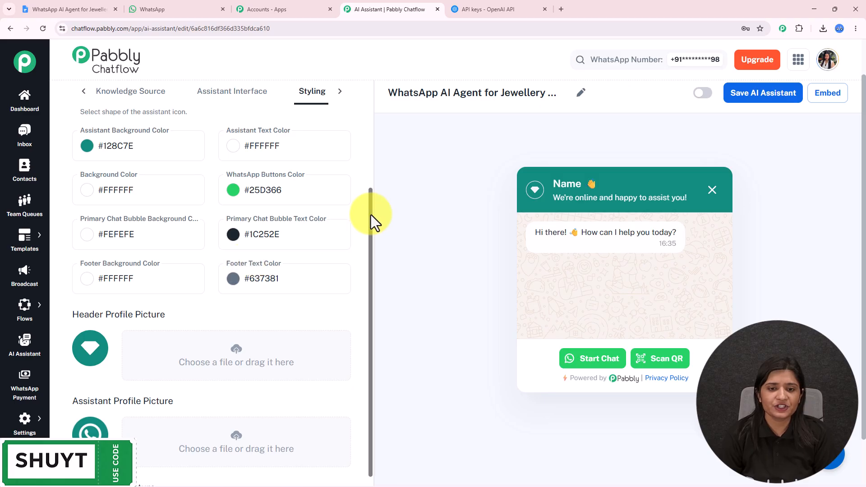
left_click_drag(371, 214, 373, 307)
scroll(177, 255, "down", 2)
middle_click(182, 275)
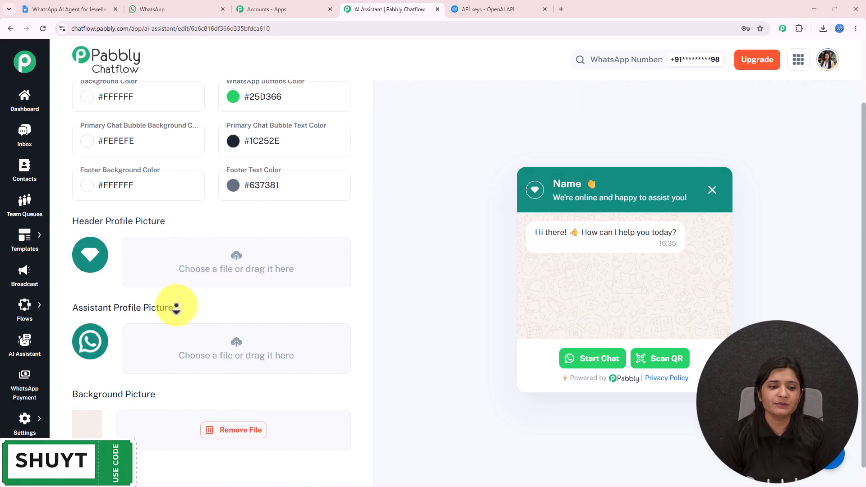
scroll(177, 312, "down", 1)
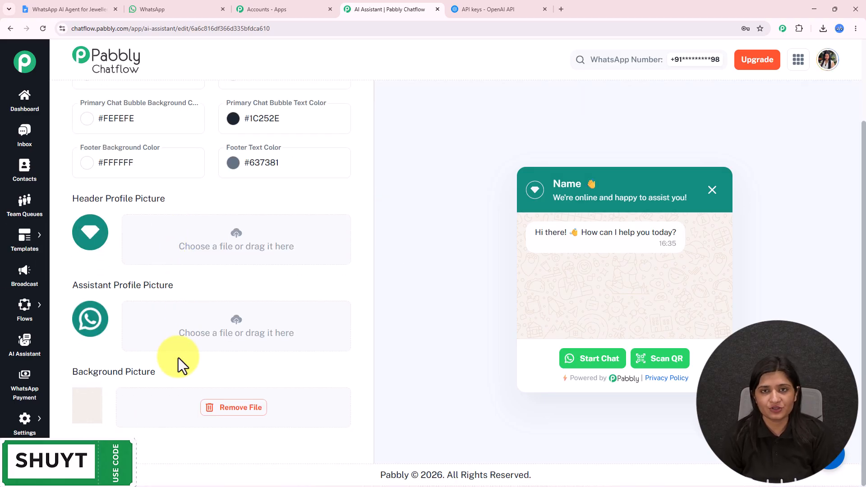
Activate the jewellery store AI assistant and save it.
left_click_drag(862, 147, 864, 131)
left_click(704, 93)
left_click(771, 100)
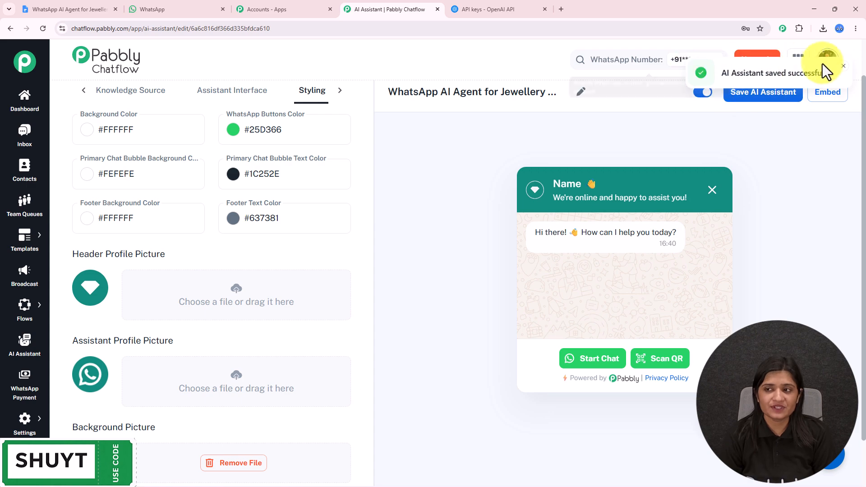
View the assistant's embed script, select all of its code and close the embed dialog.
left_click(827, 102)
left_click(411, 257)
key("ctrl+a")
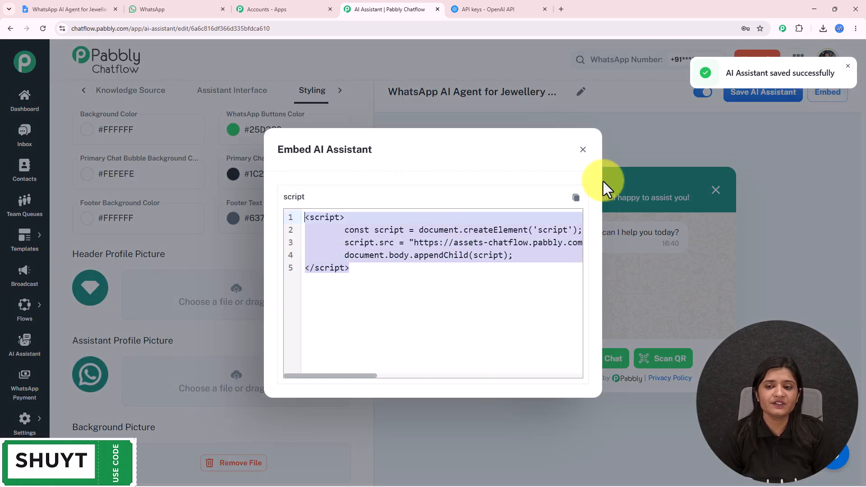
left_click(583, 150)
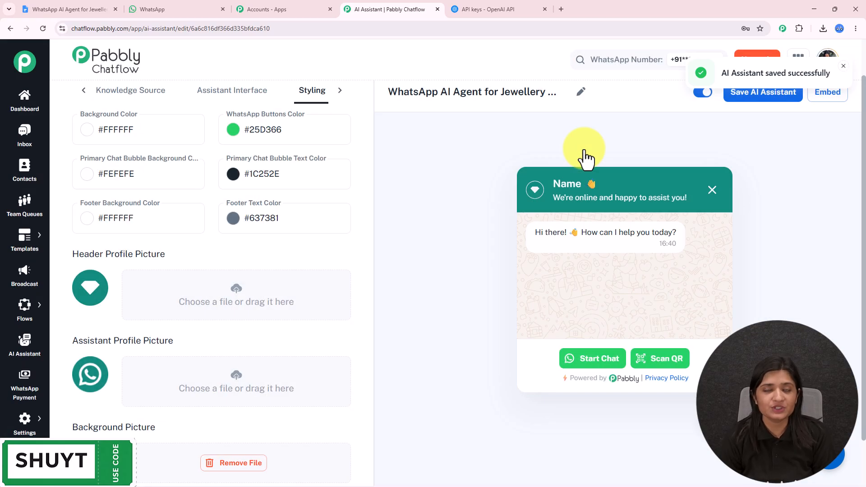
Open the inbox and enable the AI assistant "WhatsApp AI Agent for Jewellery Stores" for the chat named Latest.
left_click(24, 147)
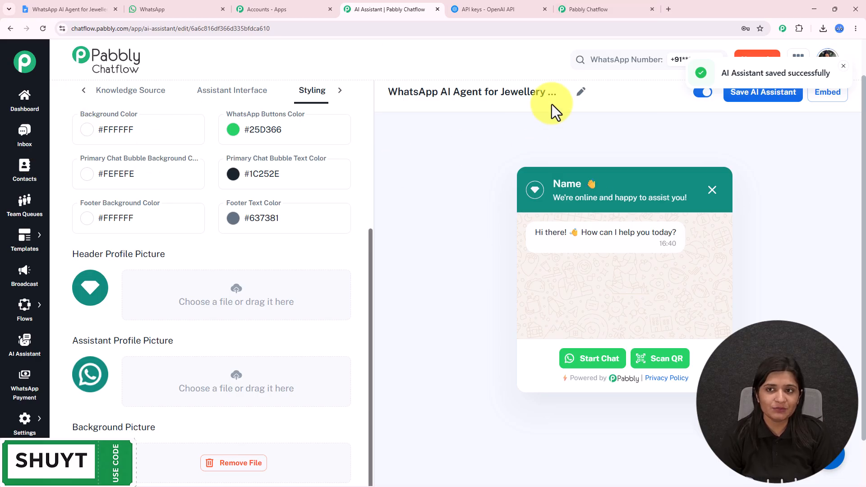
left_click(600, 10)
left_click(840, 188)
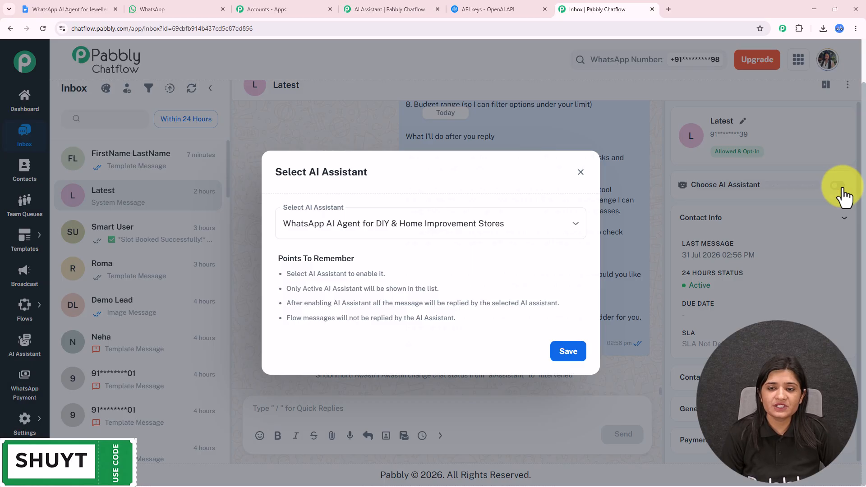
left_click(451, 228)
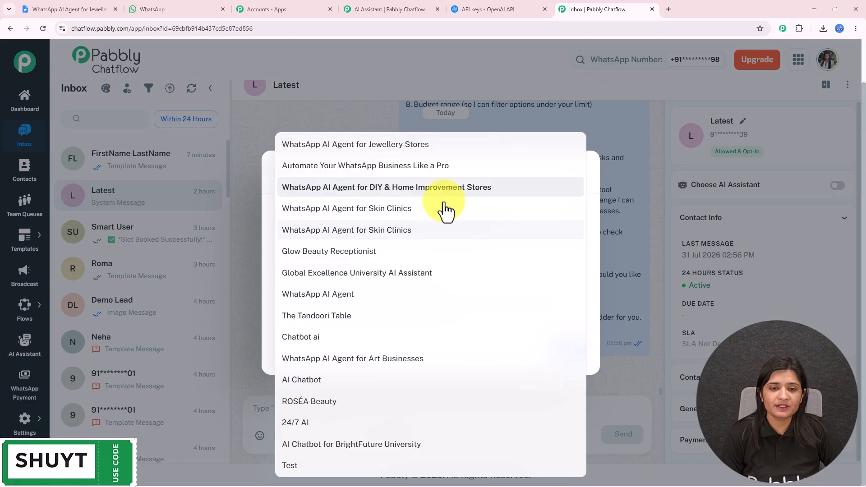
left_click(419, 145)
left_click(567, 353)
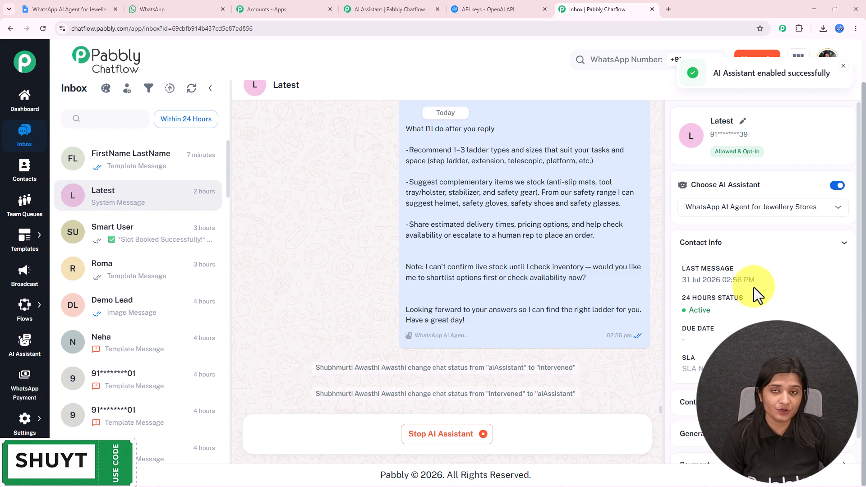
Open the inbox settings on a separate page and examine the AI Auto-Reply Settings section and its enable option.
mouse_move(24, 419)
middle_click(80, 343)
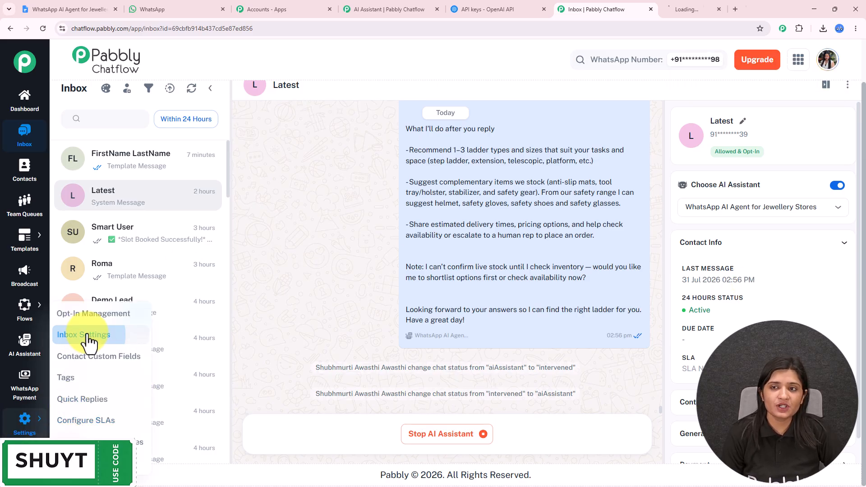
left_click(733, 11)
left_click_drag(66, 105, 378, 108)
scroll(388, 252, "down", 10)
scroll(388, 251, "down", 5)
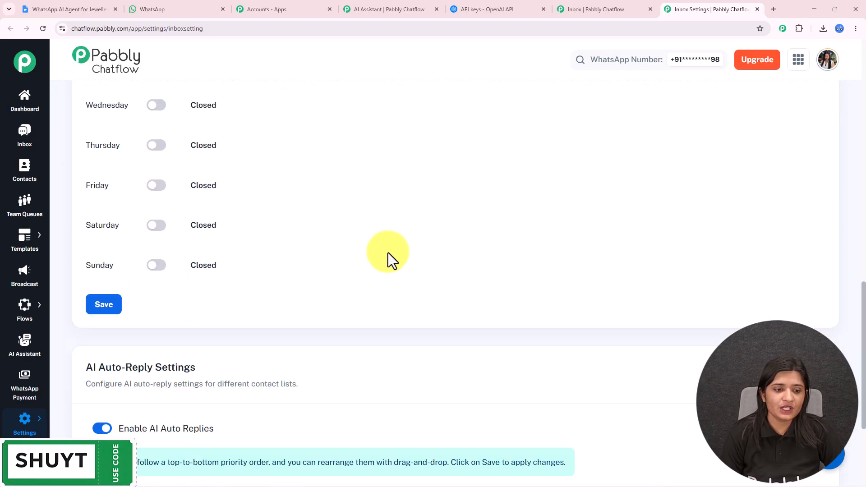
left_click_drag(87, 366, 194, 361)
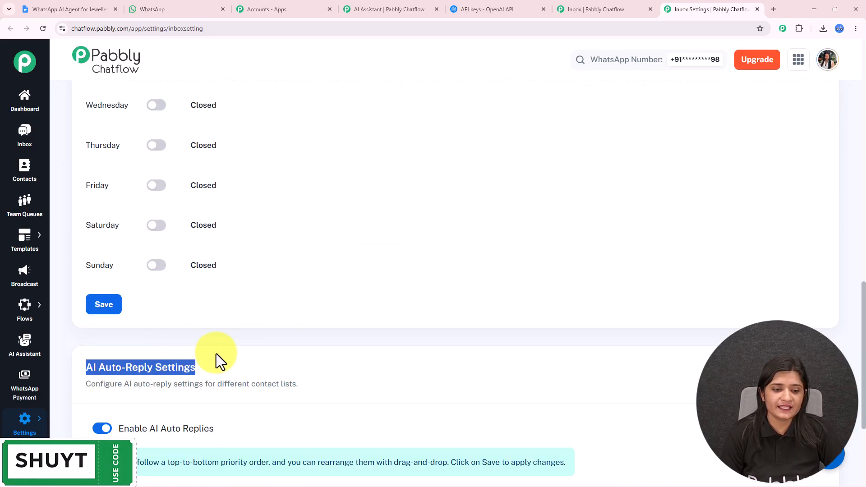
scroll(219, 359, "down", 2)
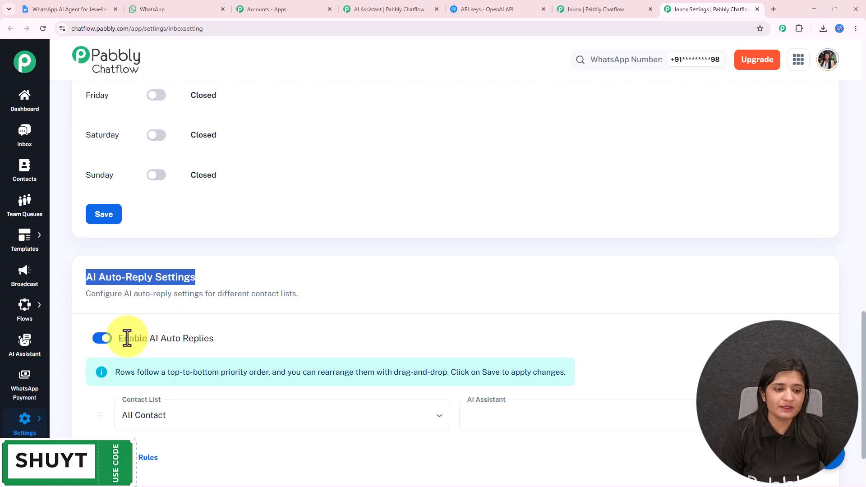
left_click_drag(121, 339, 214, 338)
Set the first auto-reply rule to the GROCERY DEALS contact list with the assistant WhatsApp AI Agent.
left_click(209, 411)
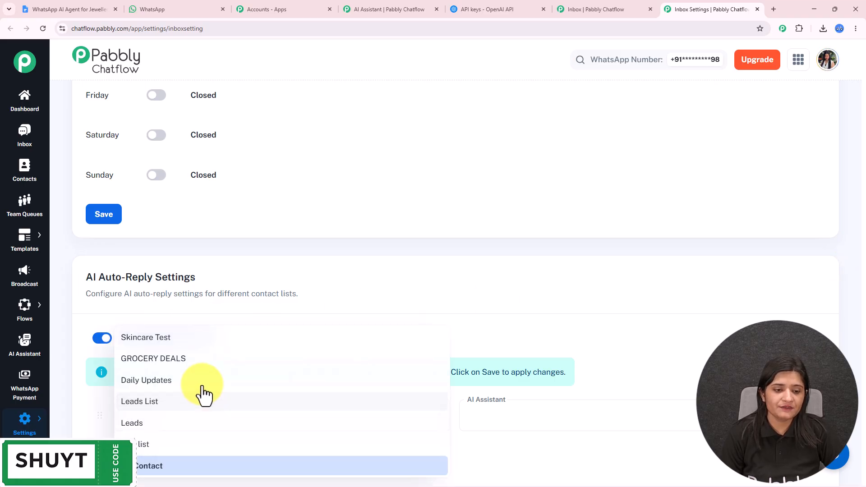
left_click(191, 361)
left_click(492, 426)
left_click(494, 295)
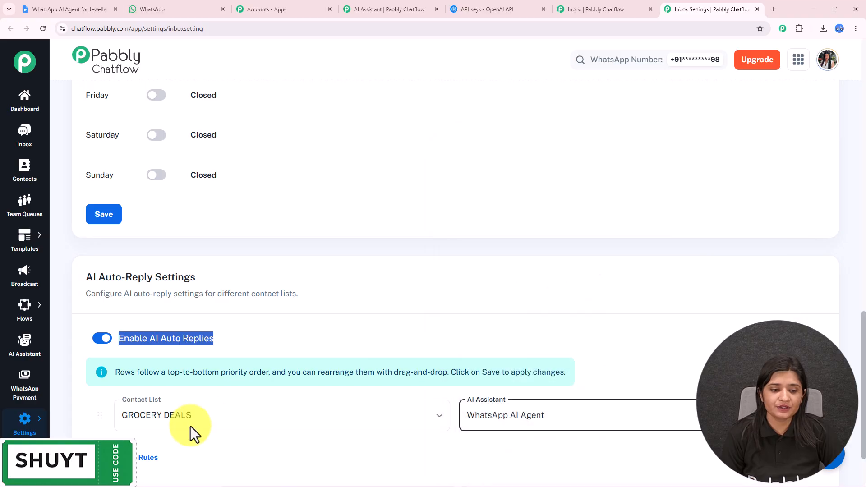
Add a second auto-reply rule assigning Chatbot ai to the Daily Updates contact list.
left_click(149, 458)
scroll(180, 412, "down", 3)
left_click(333, 354)
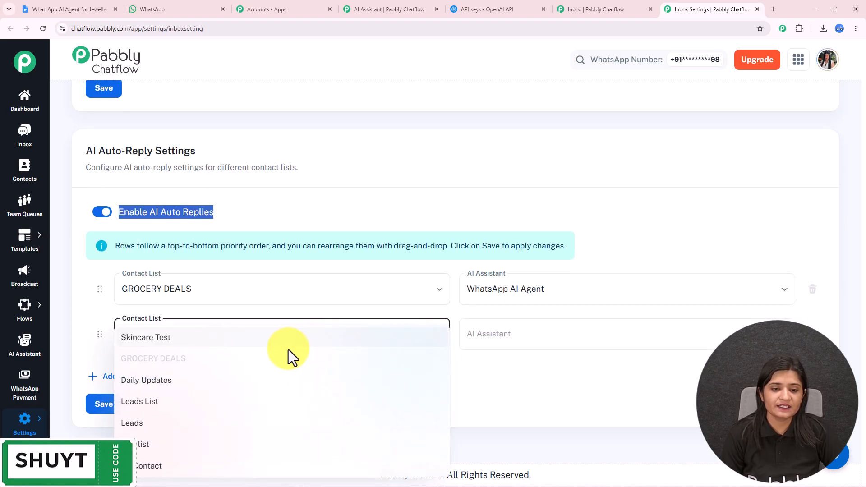
left_click(261, 380)
left_click(522, 348)
left_click(504, 339)
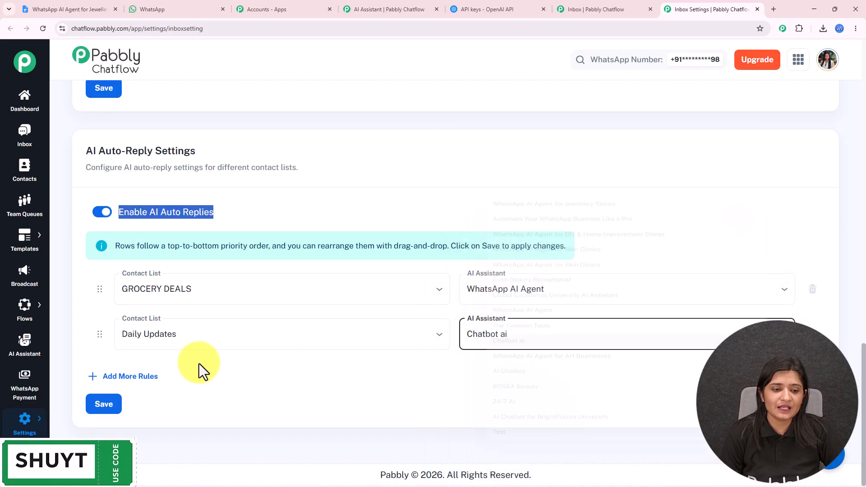
Add a third auto-reply rule assigning the 24/7 AI assistant to the All Contact list.
left_click(153, 378)
left_click(151, 382)
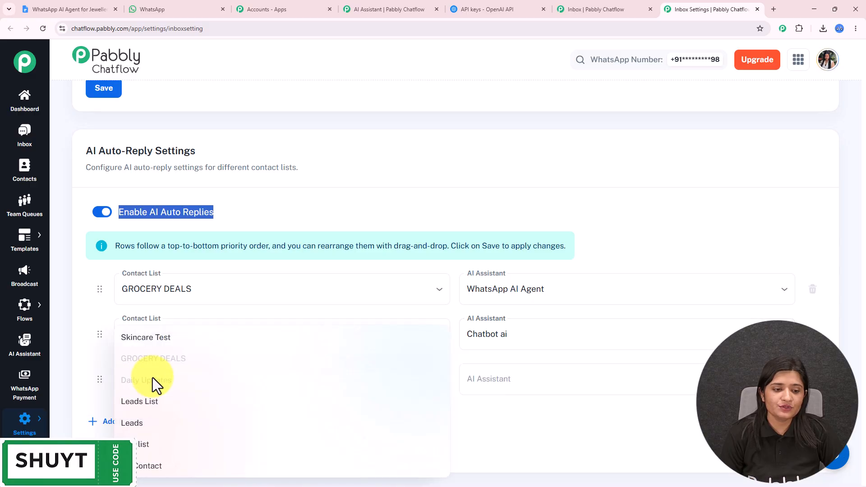
left_click(174, 467)
left_click(478, 379)
left_click(505, 382)
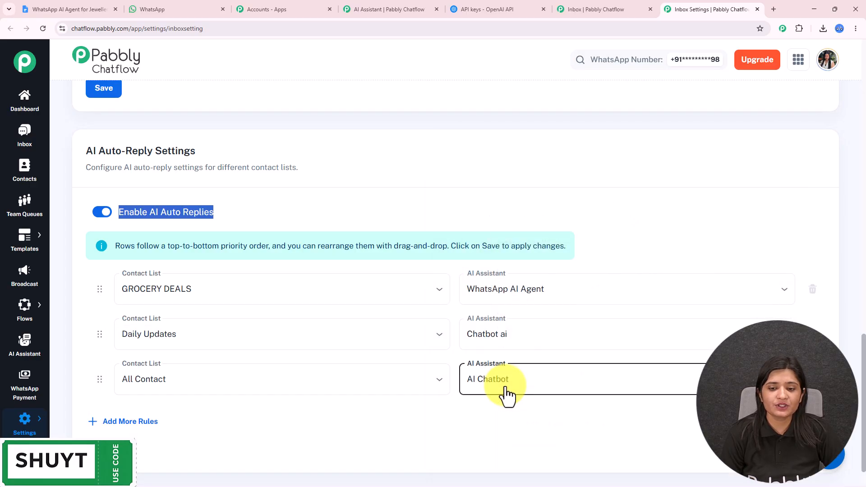
left_click(507, 393)
left_click(547, 422)
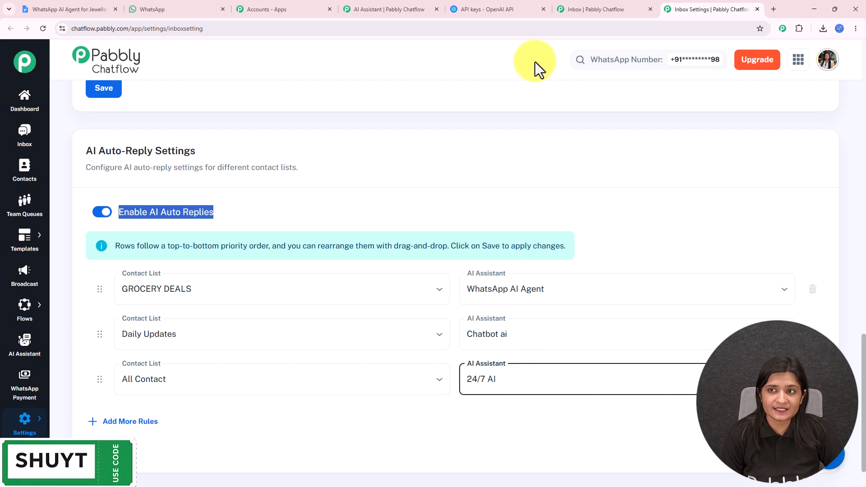
Close the inbox, inbox settings, OpenAI API keys and Pabbly Accounts pages, returning to the AI assistant editor.
left_click(650, 9)
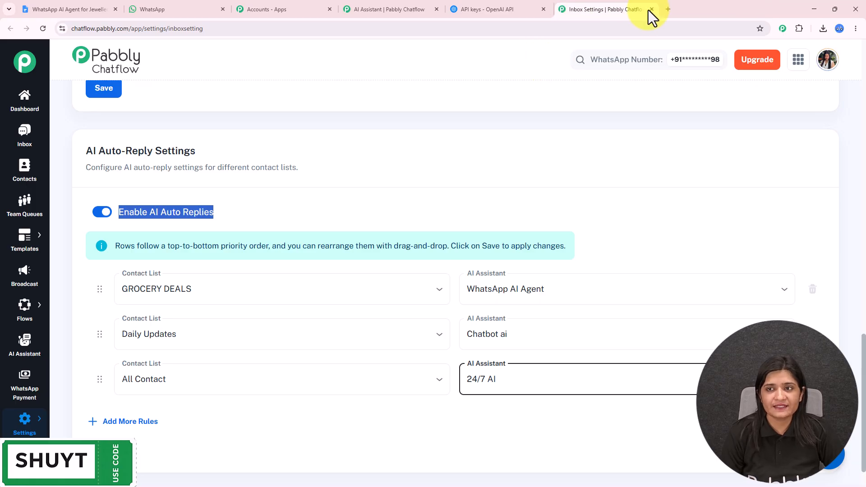
left_click(650, 9)
left_click(544, 9)
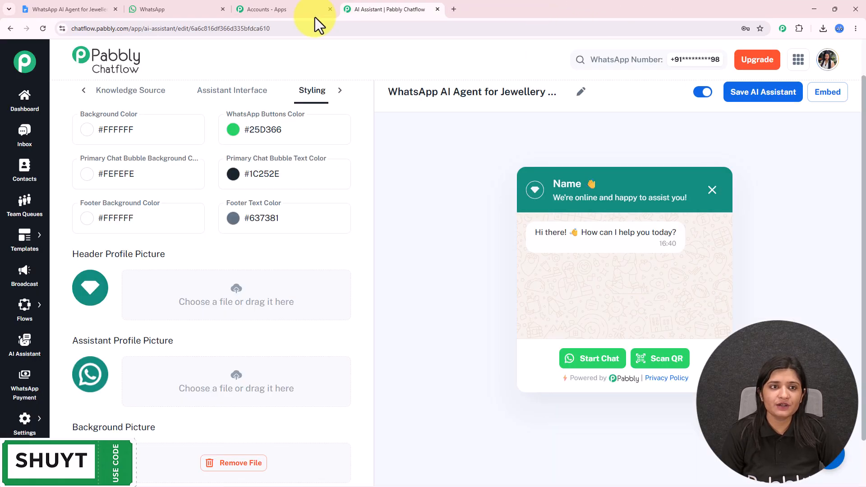
left_click(330, 9)
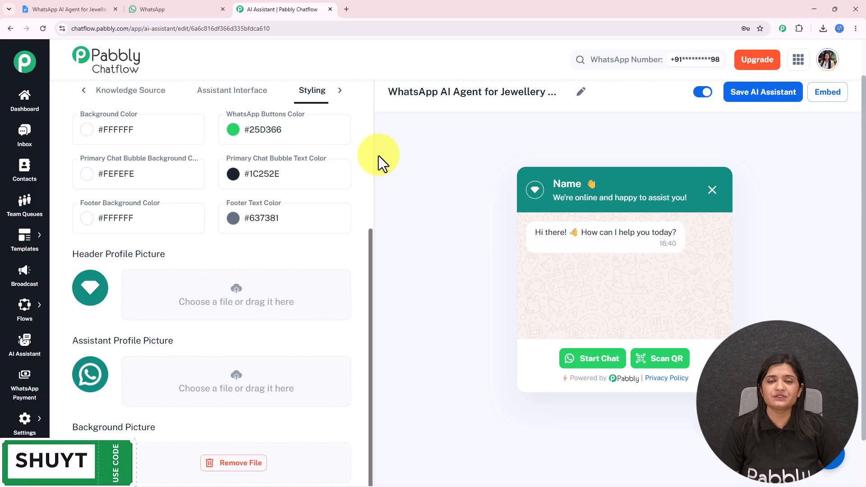